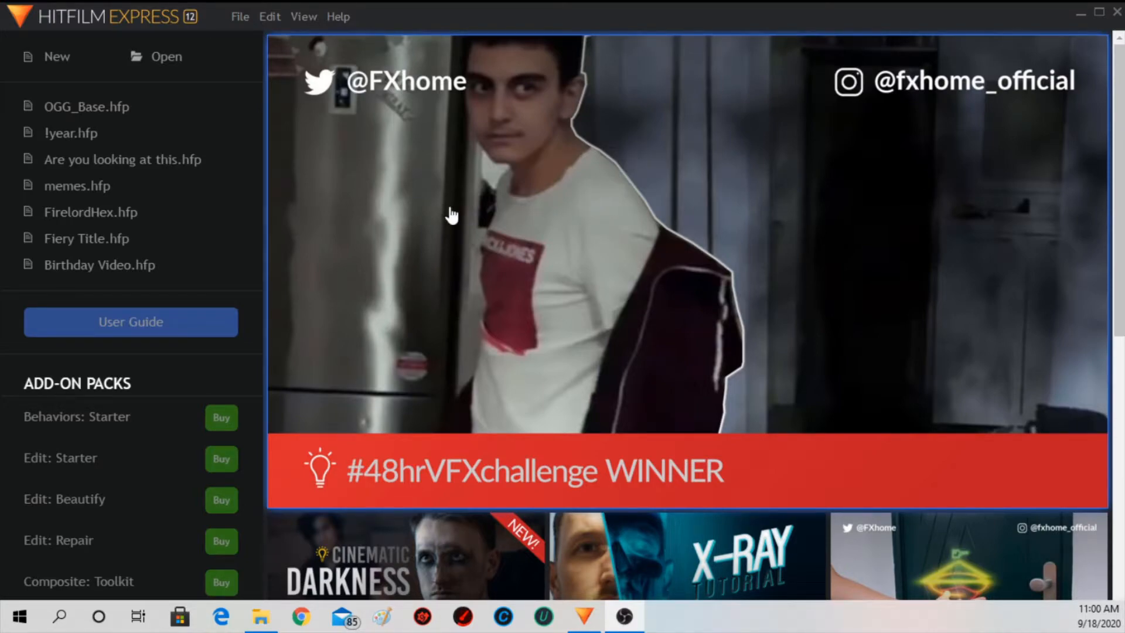
Create a new project using the 1080p Full HD @ 25 fps template.
left_click(52, 58)
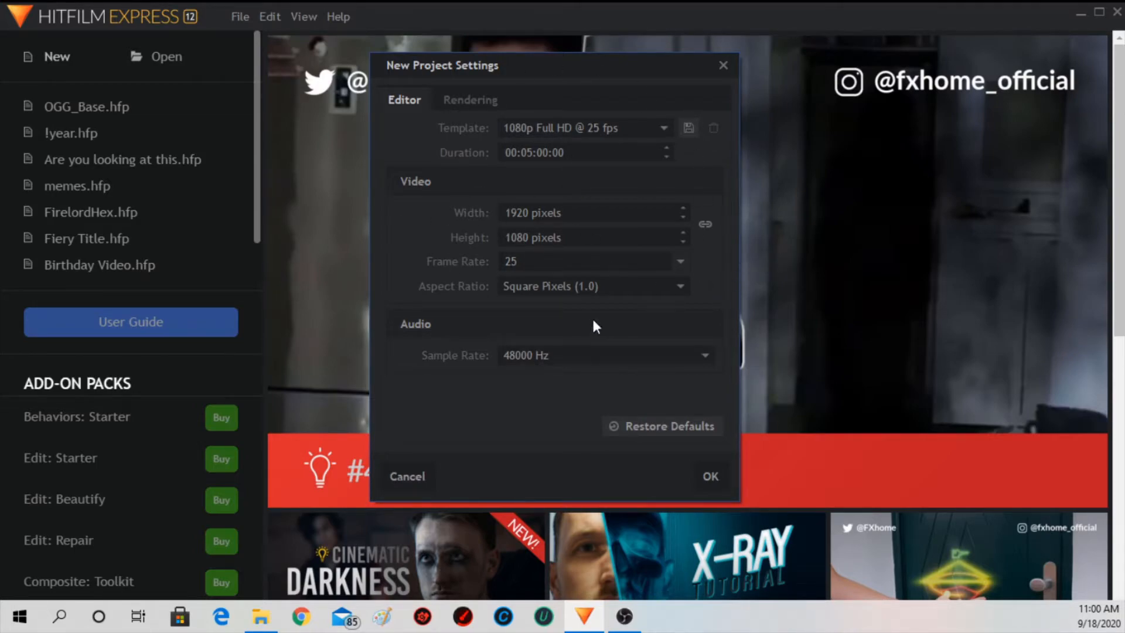
left_click(710, 475)
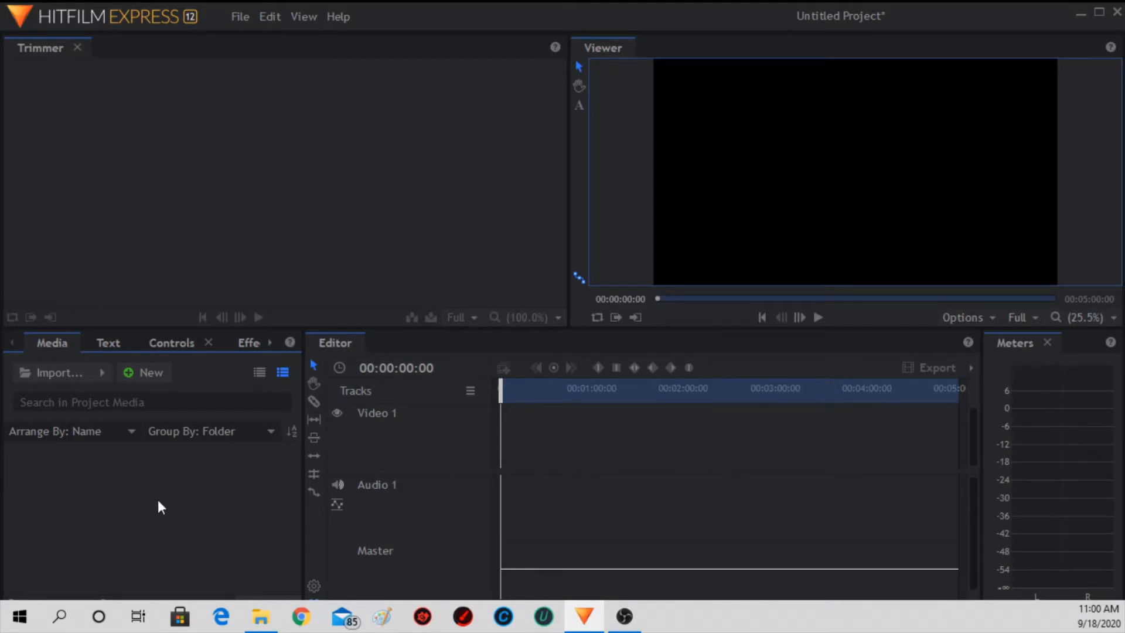
left_click(111, 342)
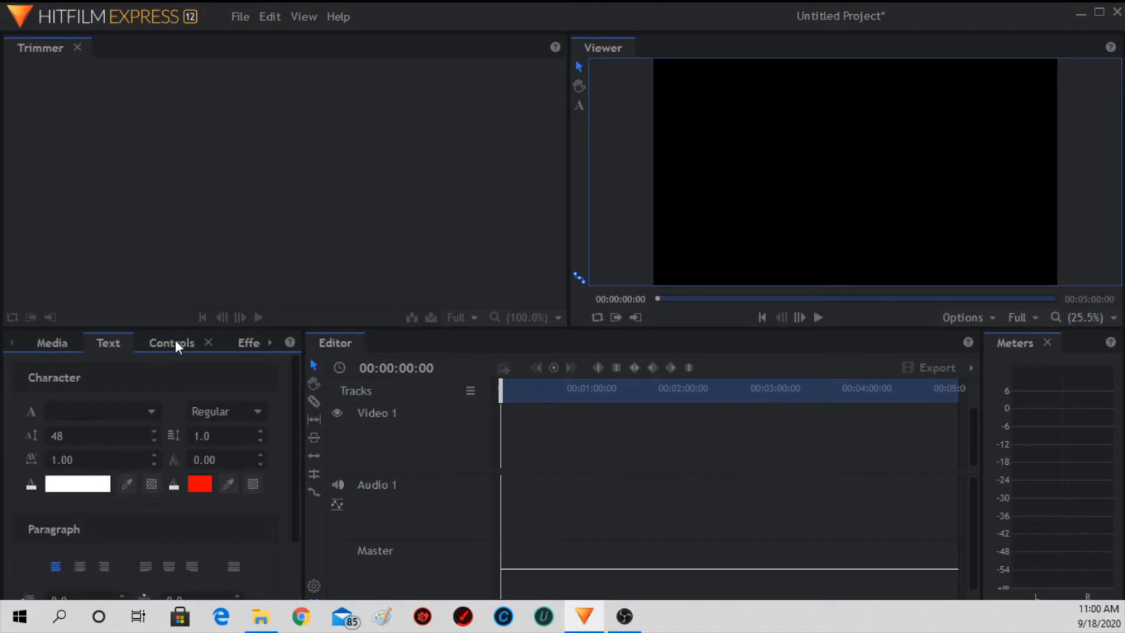
left_click(173, 342)
left_click(245, 342)
left_click(59, 342)
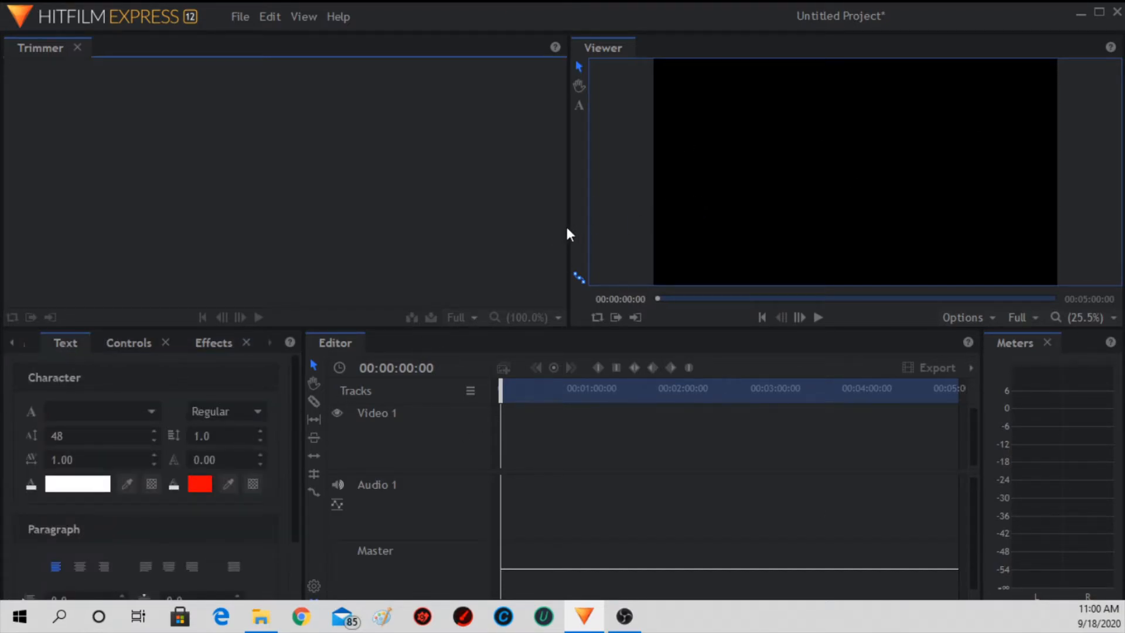
Rearrange the workspace by widening the Trimmer and the Media panel, leaving the Viewer and Editor narrower.
left_click_drag(567, 228, 736, 268)
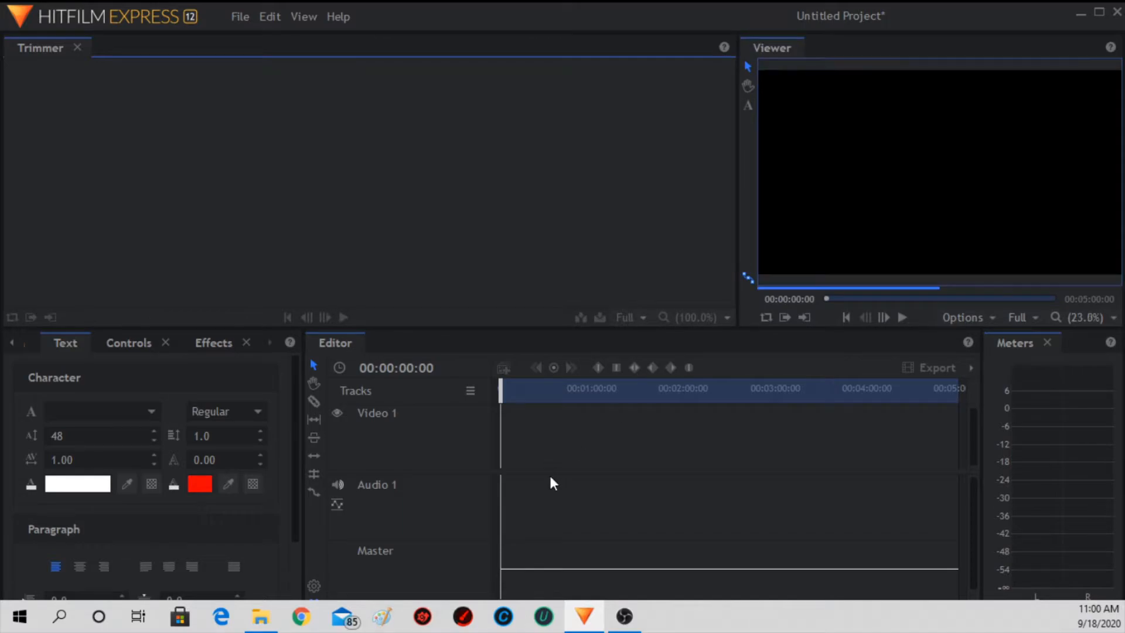
left_click_drag(303, 414, 151, 414)
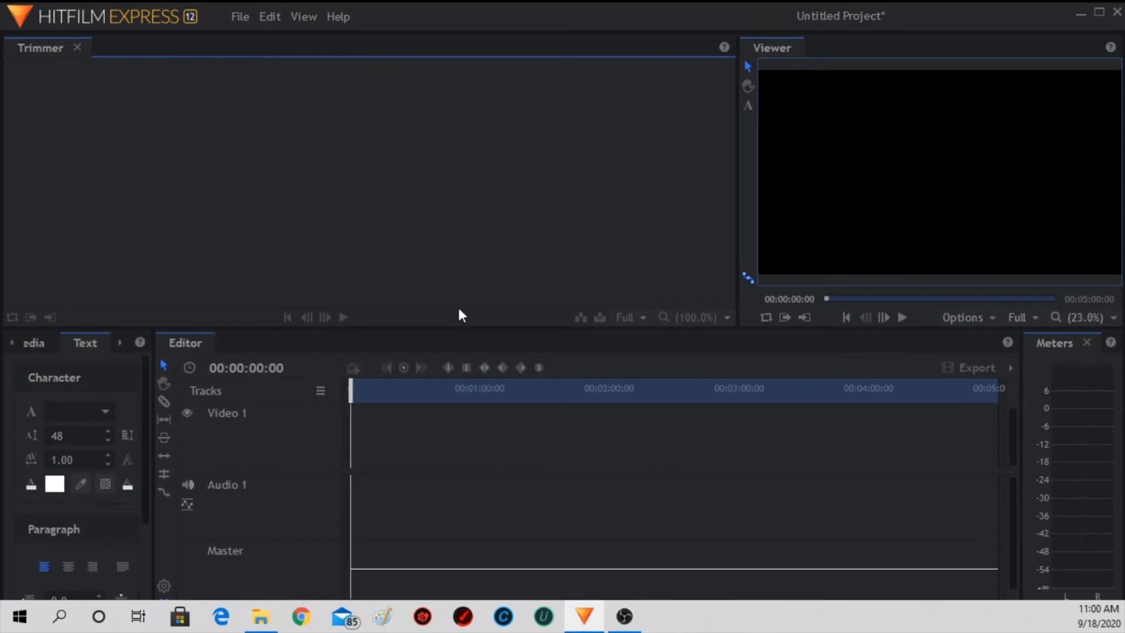
left_click_drag(153, 423, 564, 450)
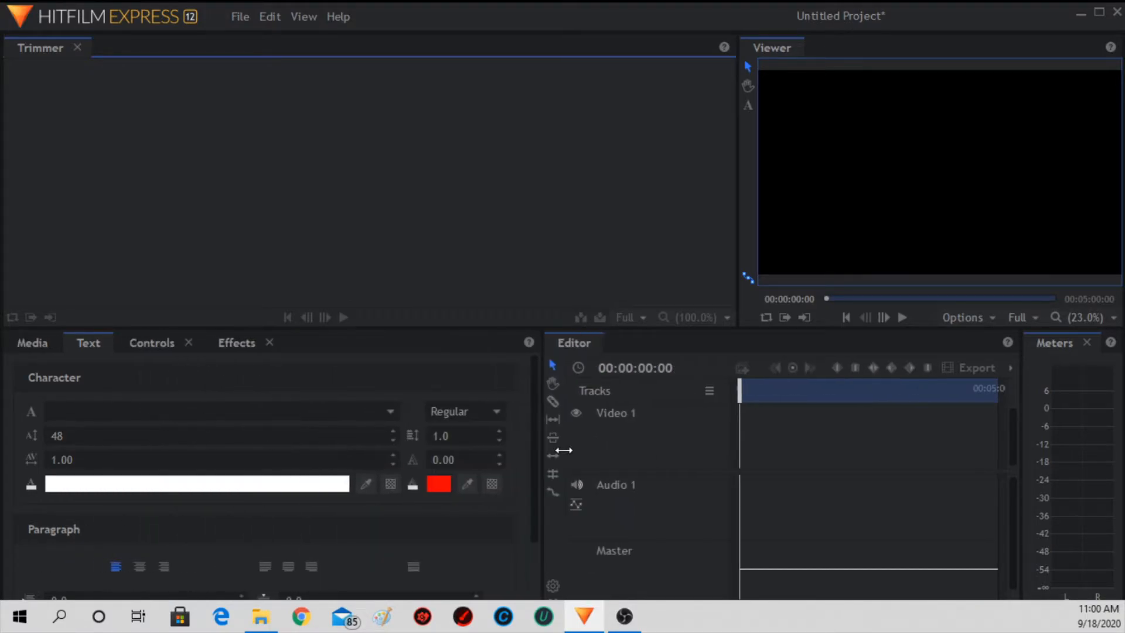
left_click(33, 344)
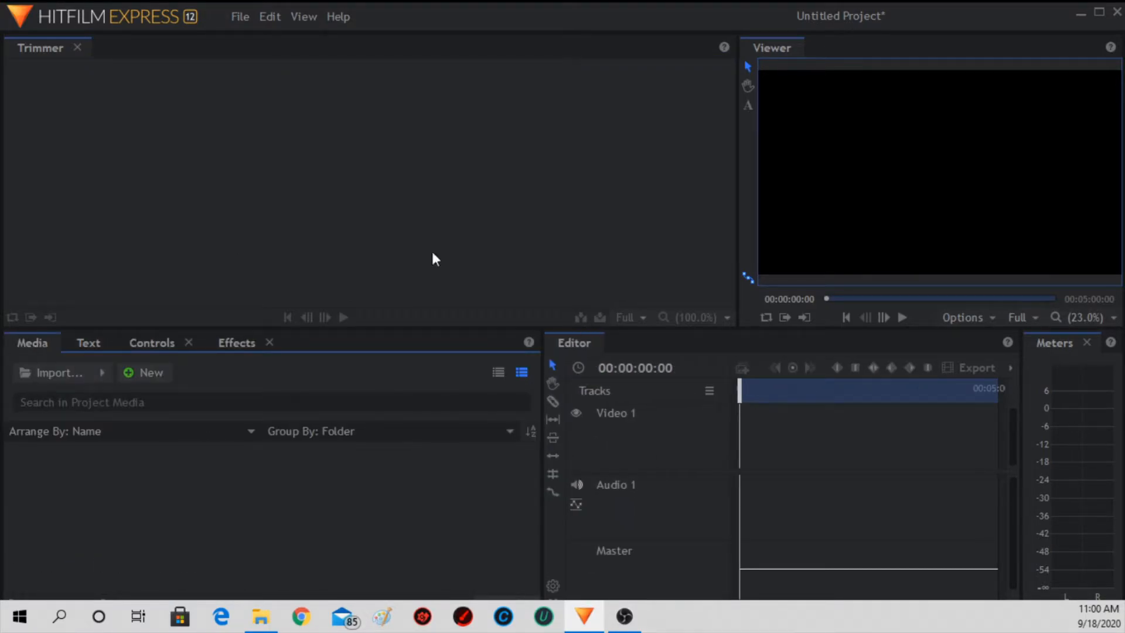
left_click_drag(541, 441, 402, 467)
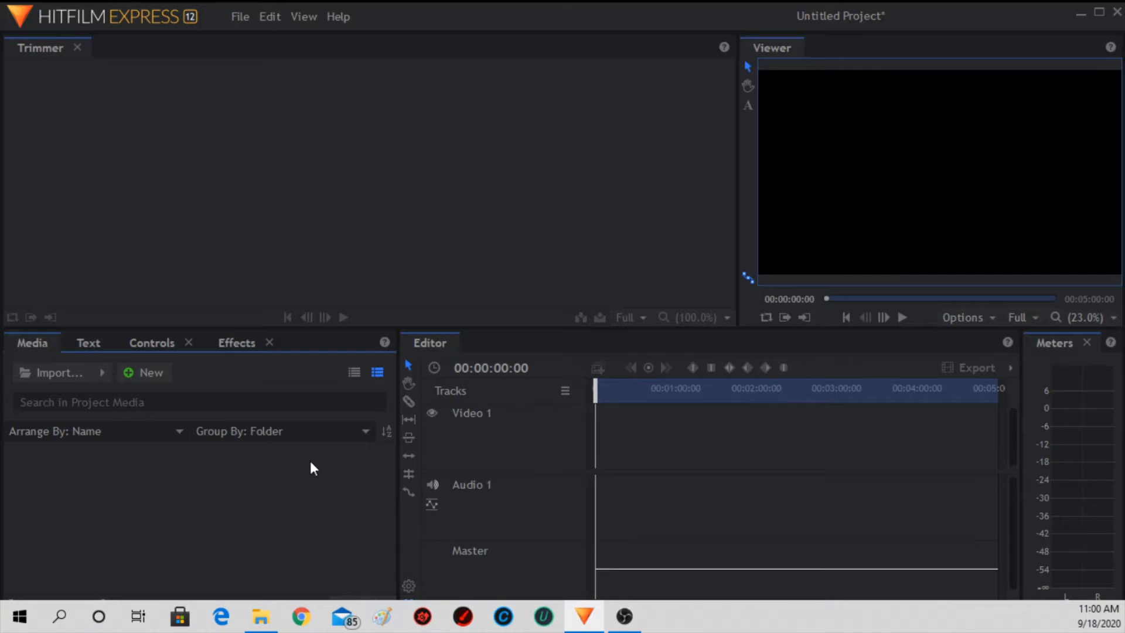
Import the video file 20200918_104602.mp4 from the file explorer into the project media.
key("super+e")
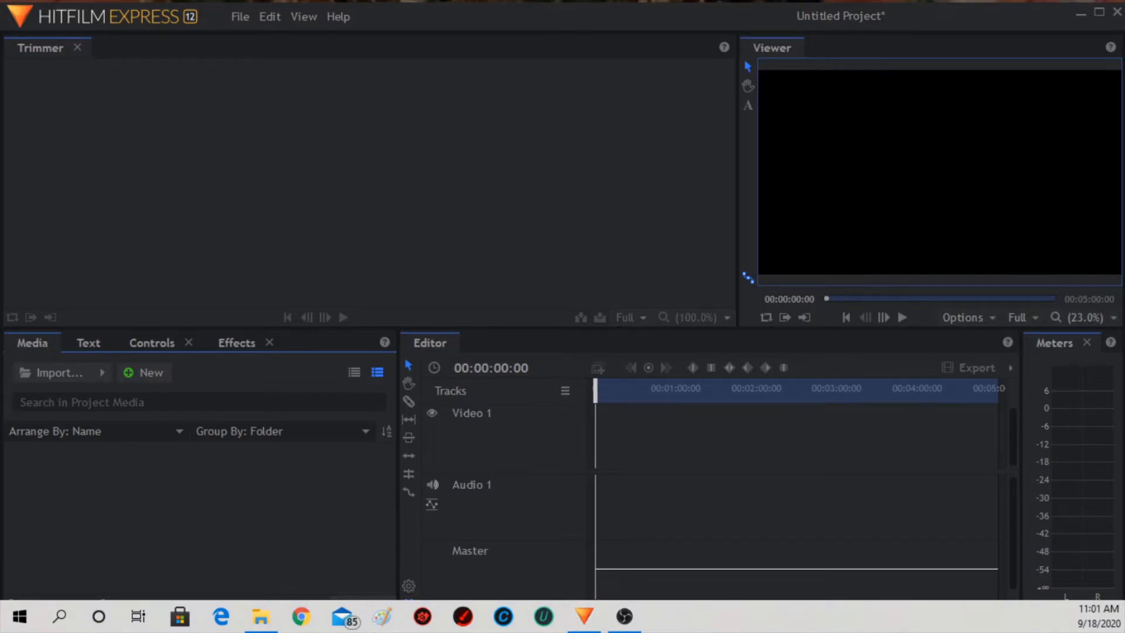
left_click_drag(444, 321, 208, 509)
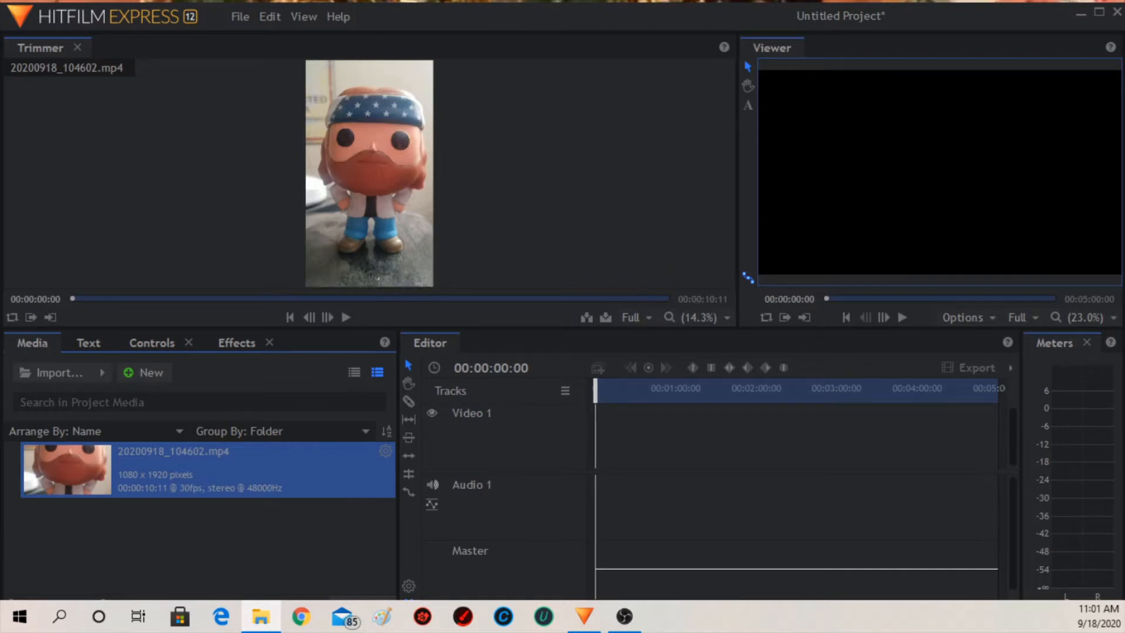
Place 20200918_104602.mp4 at the start of the Video 1 track and match the editor sequence settings to the clip.
mouse_move(364, 143)
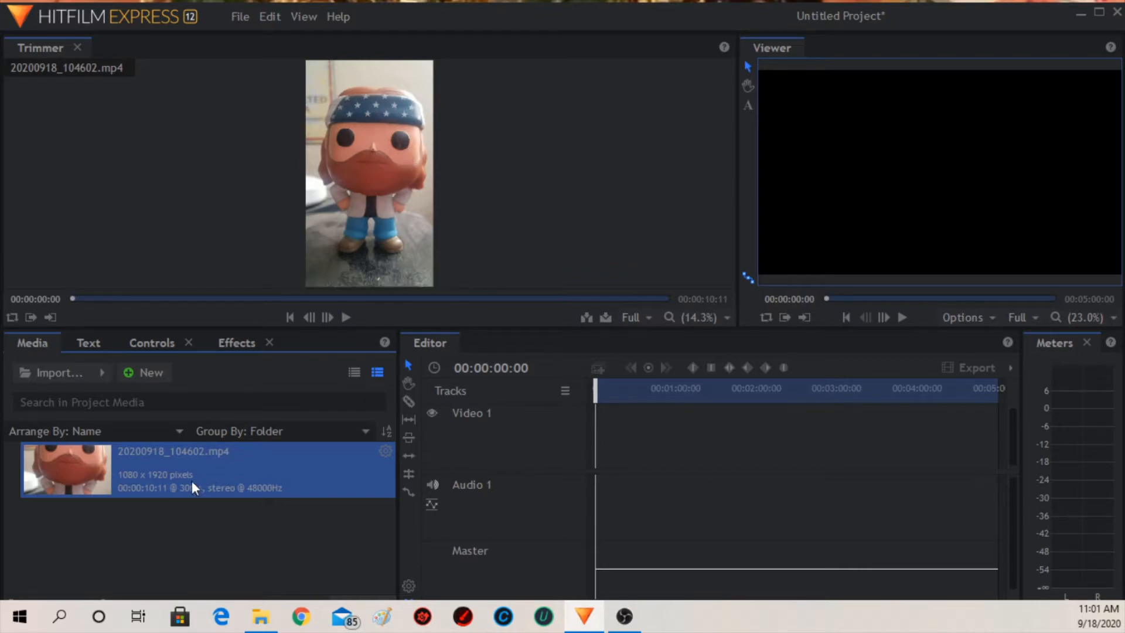
left_click_drag(57, 476, 598, 426)
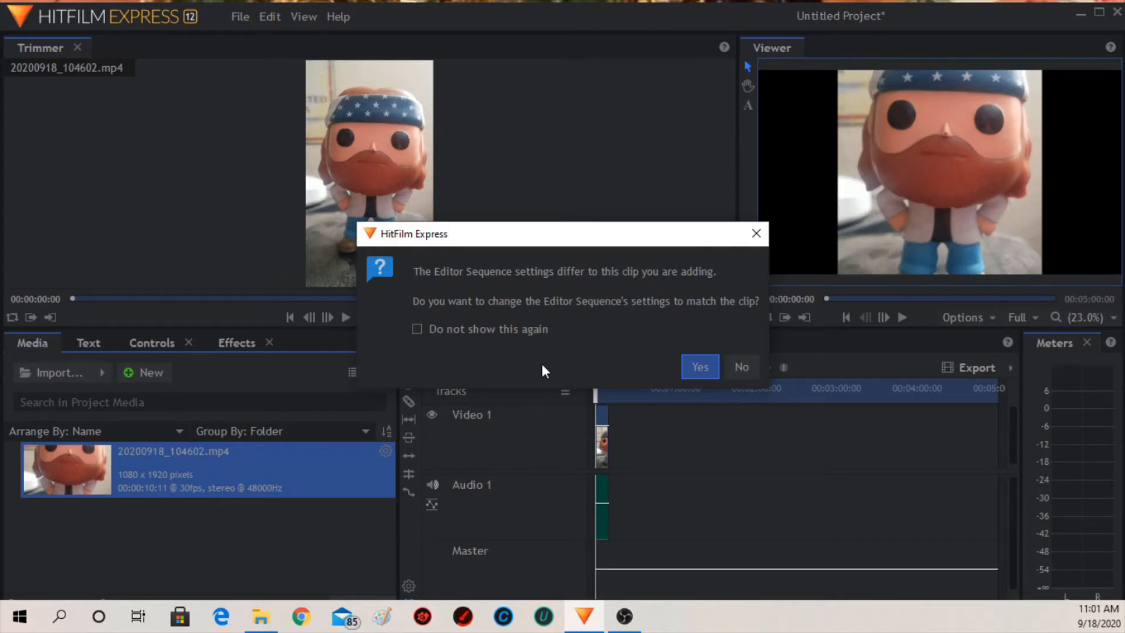
left_click(700, 368)
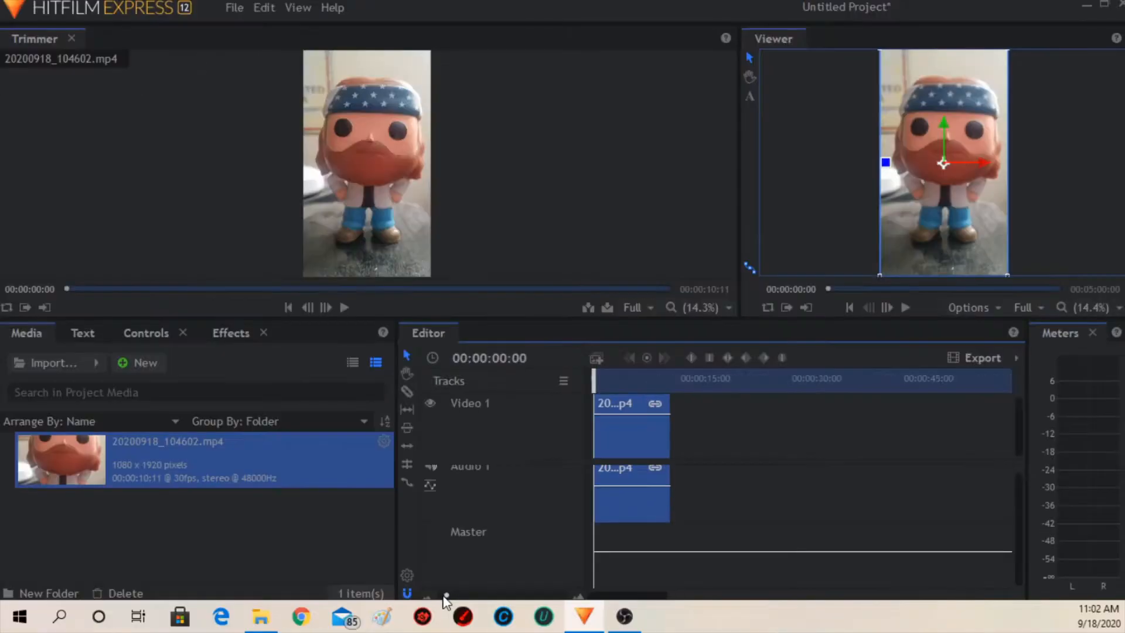
Make a composite shot from the timeline clip, taking properties from Selected Clip and setting effects and transform properties to Leave Here.
mouse_move(273, 562)
left_mouse_down()
mouse_move(305, 557)
mouse_move(295, 559)
left_mouse_up()
mouse_move(453, 596)
left_mouse_down()
mouse_move(462, 598)
mouse_move(432, 596)
mouse_move(468, 593)
mouse_move(447, 594)
left_mouse_up()
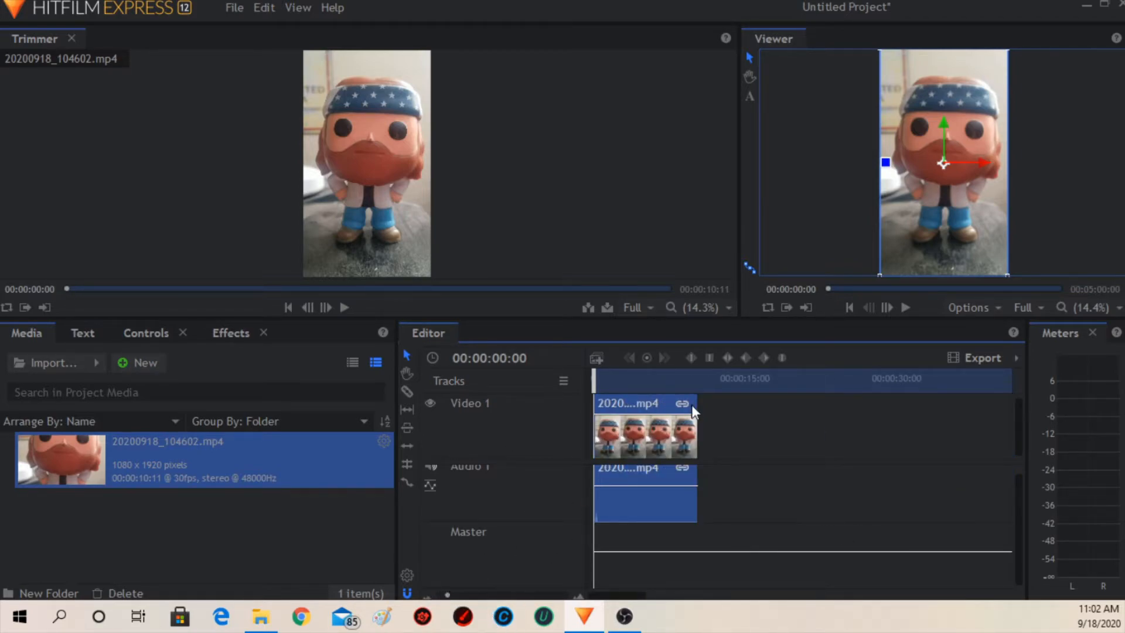
right_click(652, 427)
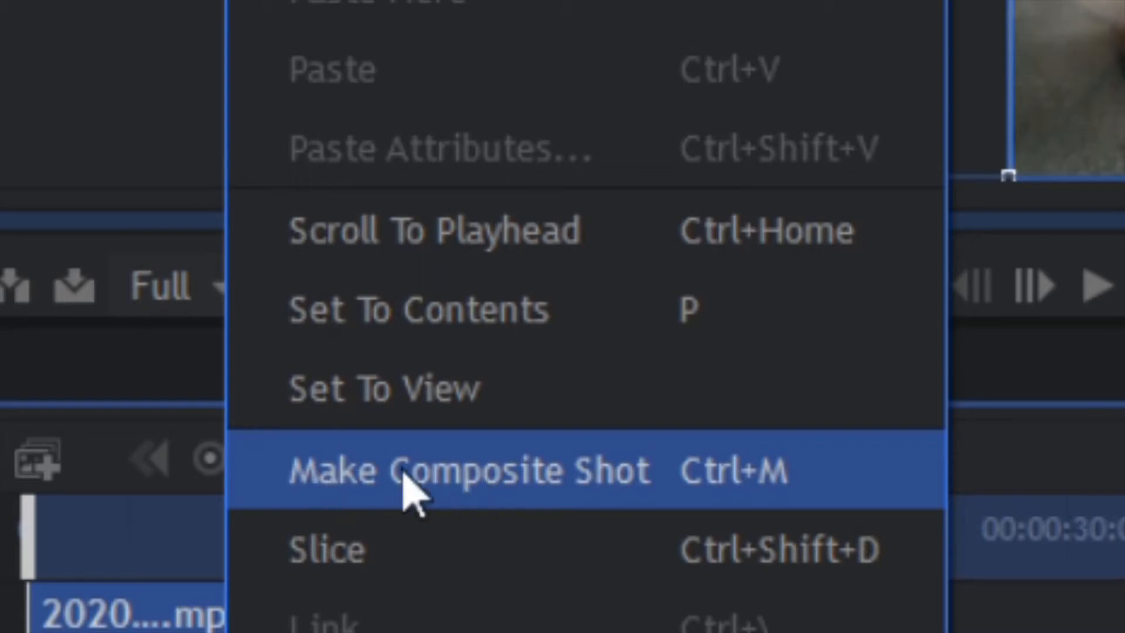
left_click(473, 500)
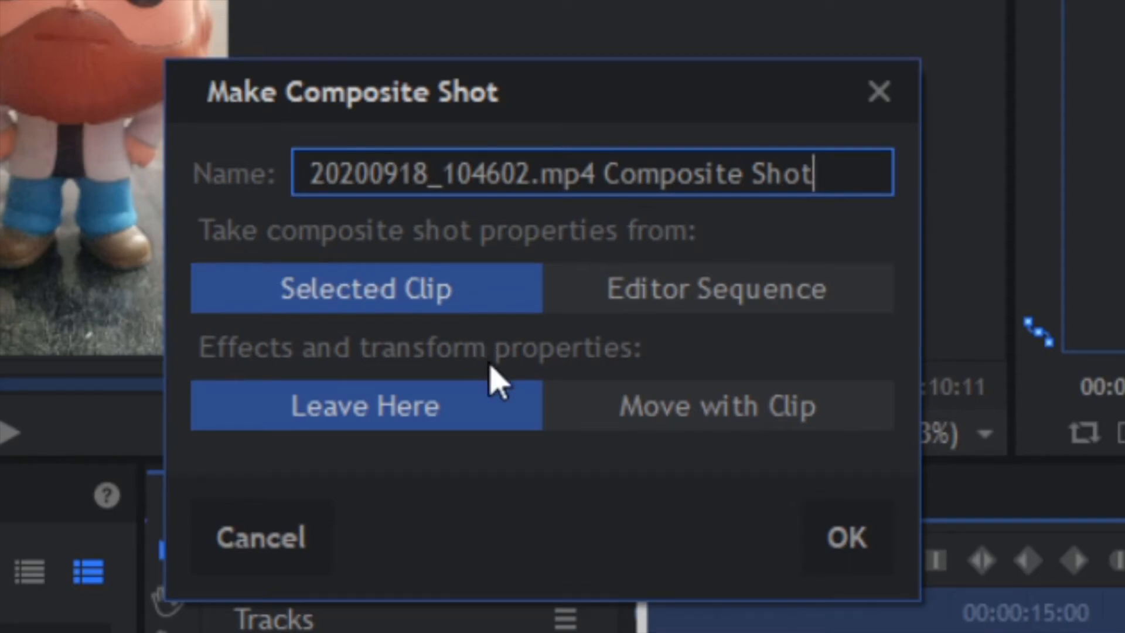
left_click(674, 423)
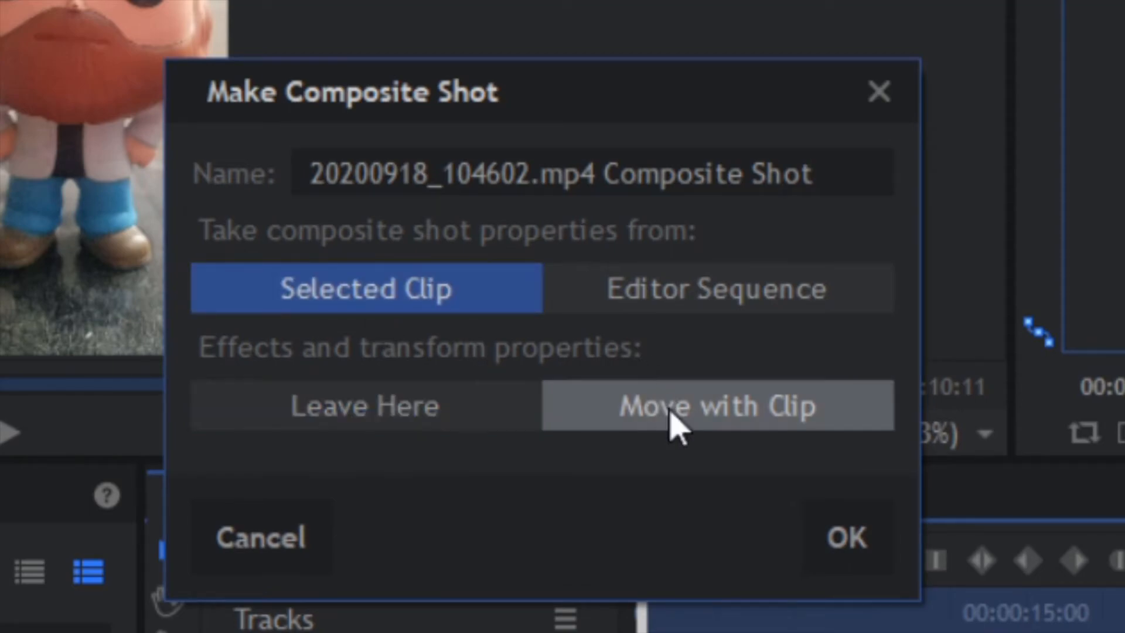
left_click(394, 428)
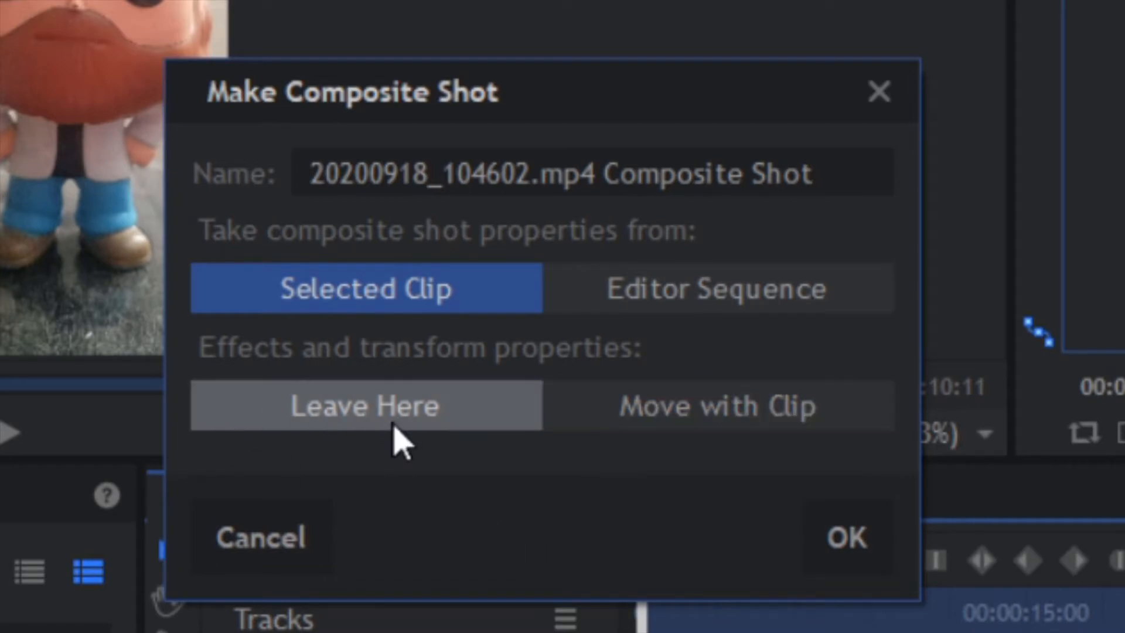
left_click(801, 516)
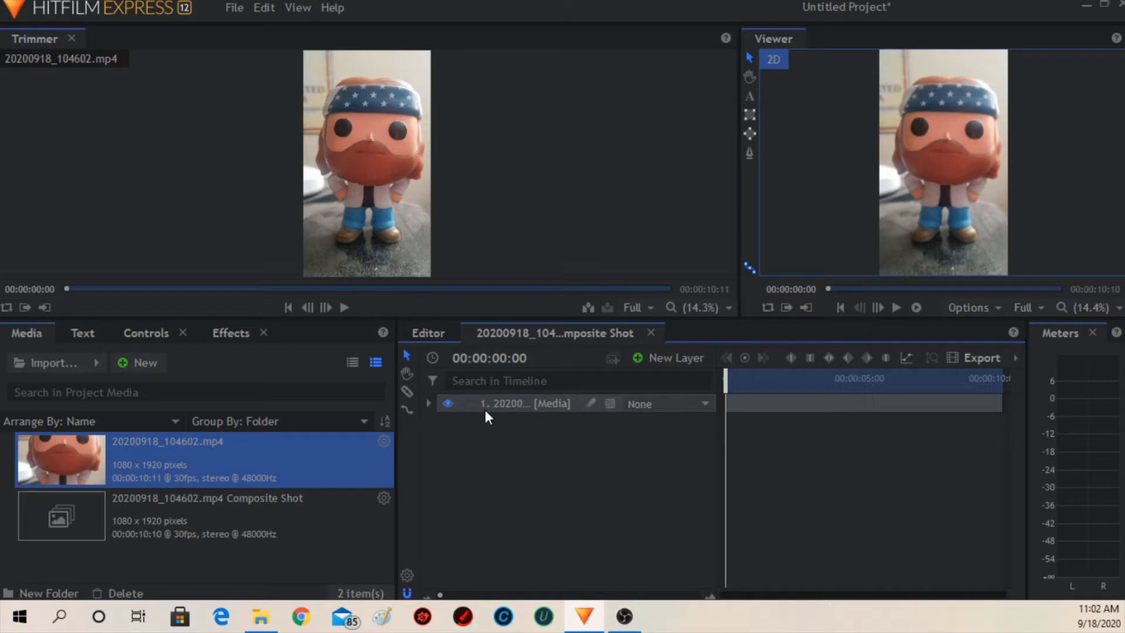
Enable keyframing for the media layer's Scale at 00:00:00:00, setting a first keyframe at 100%.
left_click(426, 403)
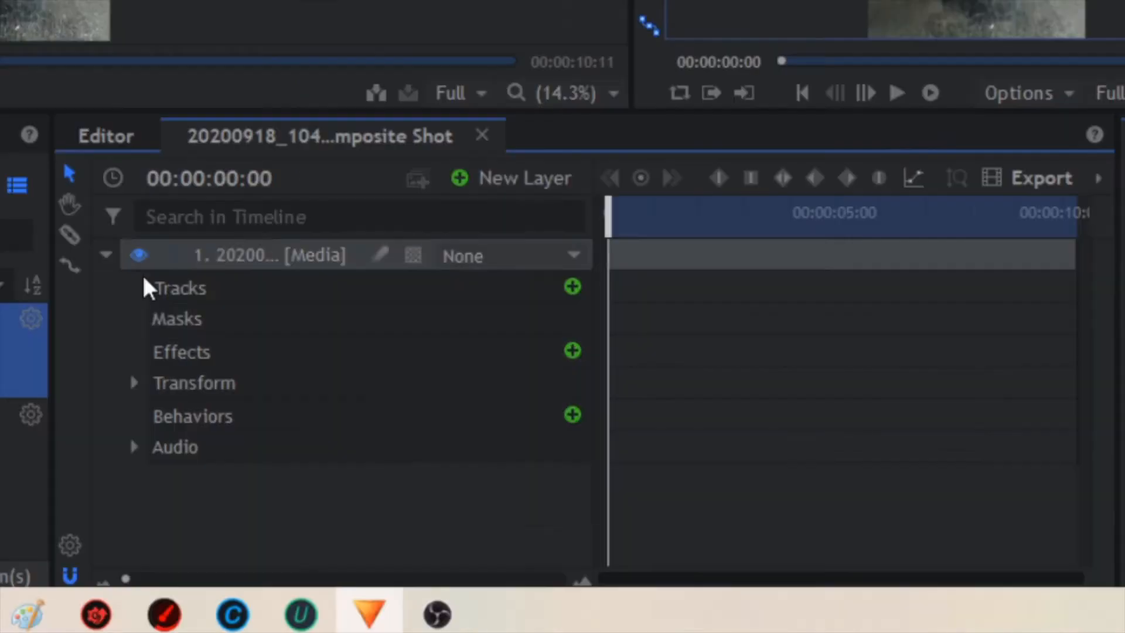
left_click(138, 388)
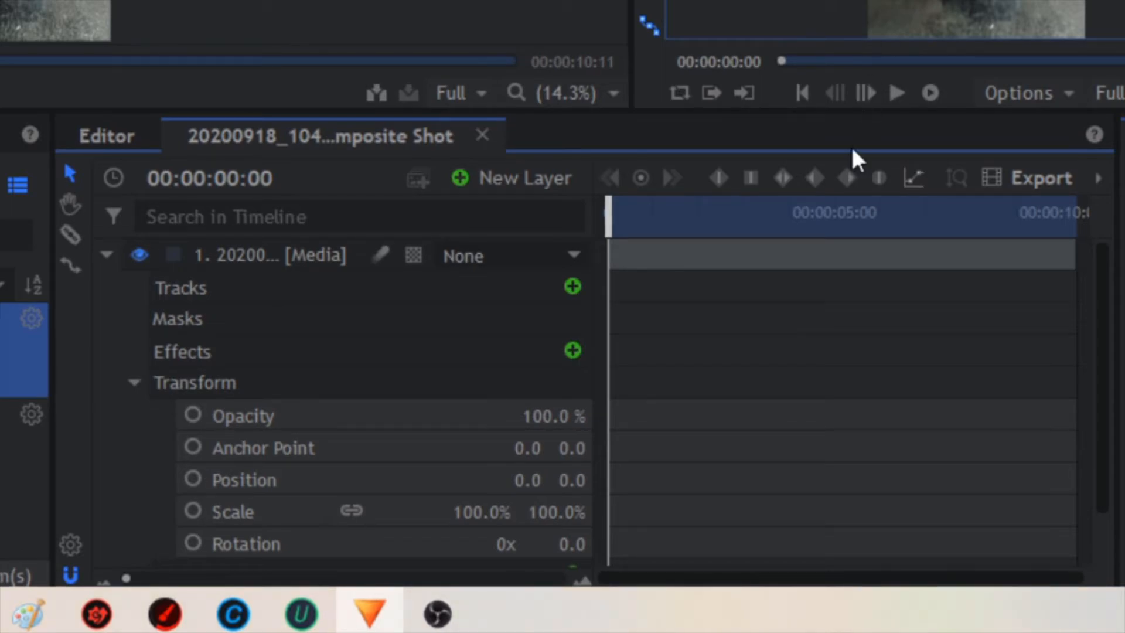
scroll(756, 392, "down", 1)
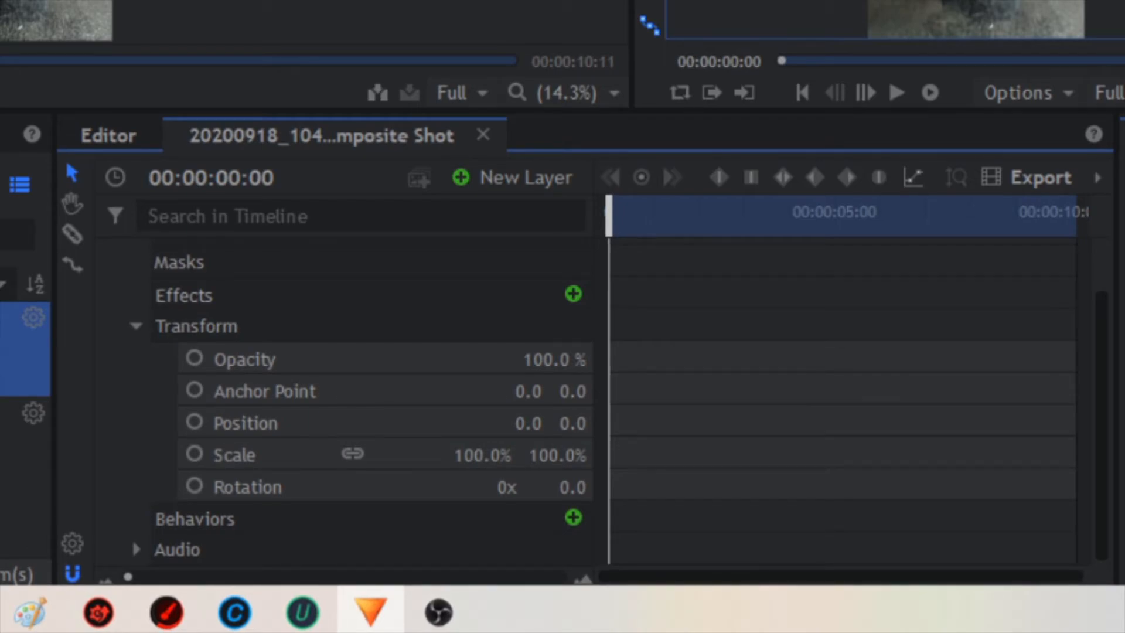
left_click(196, 458)
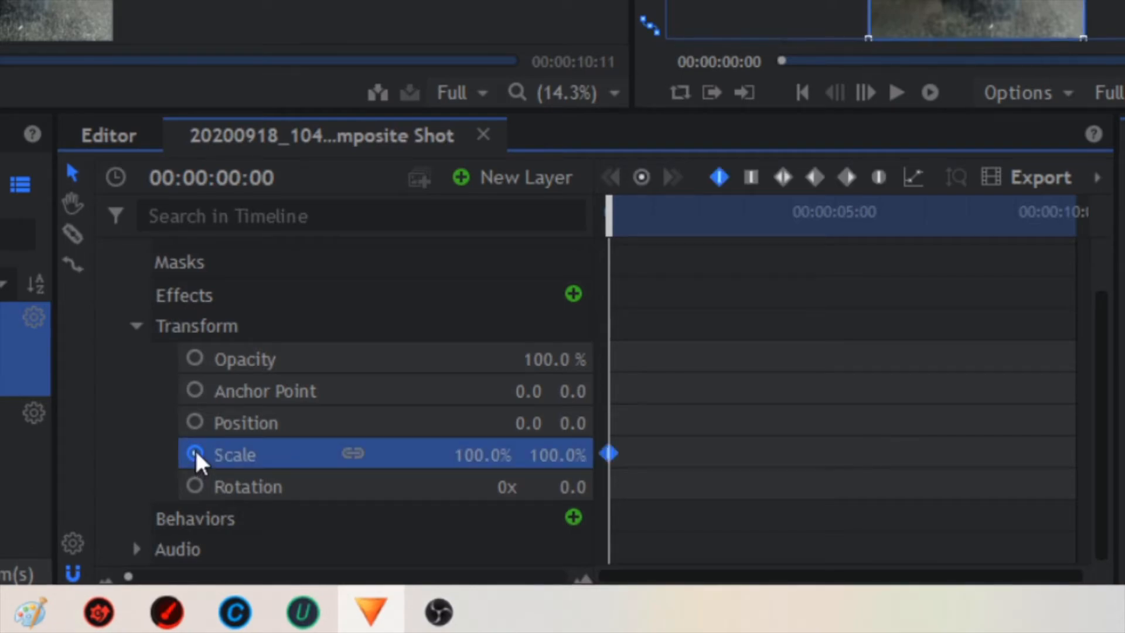
mouse_move(611, 453)
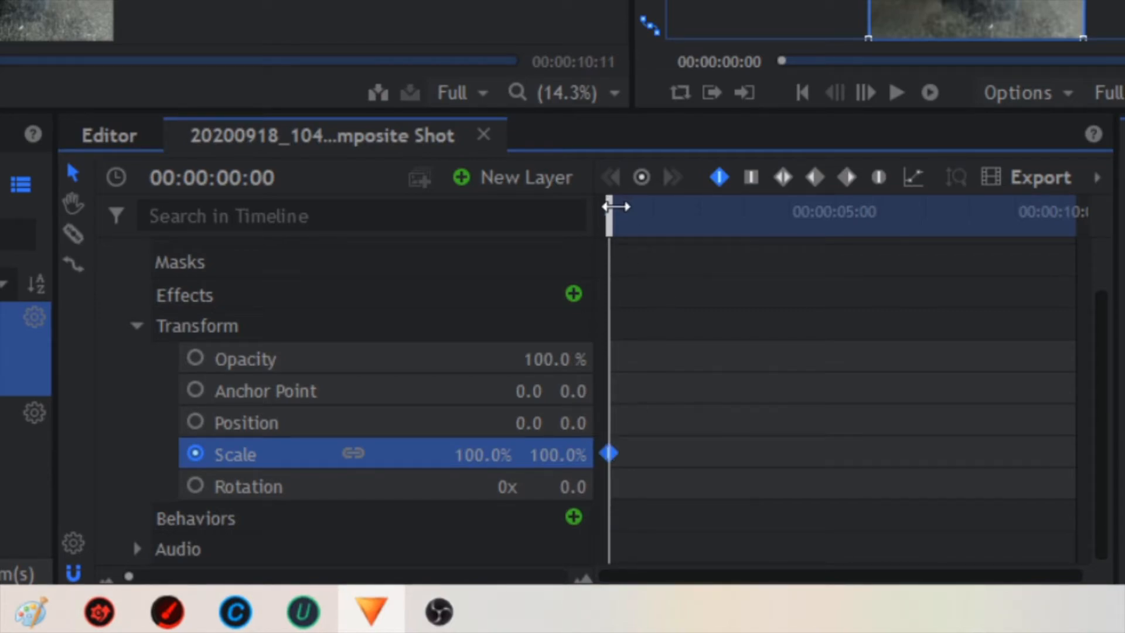
Add a second Scale keyframe at 00:00:04:12 with the layer scaled up to 232%.
left_click_drag(618, 208, 816, 215)
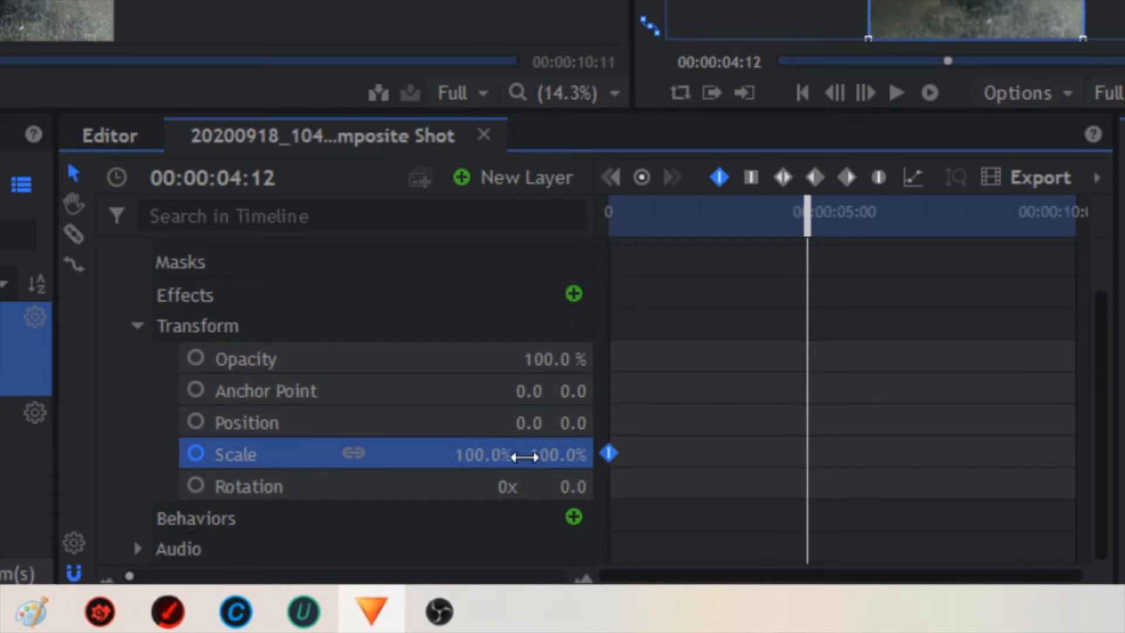
right_click(539, 456)
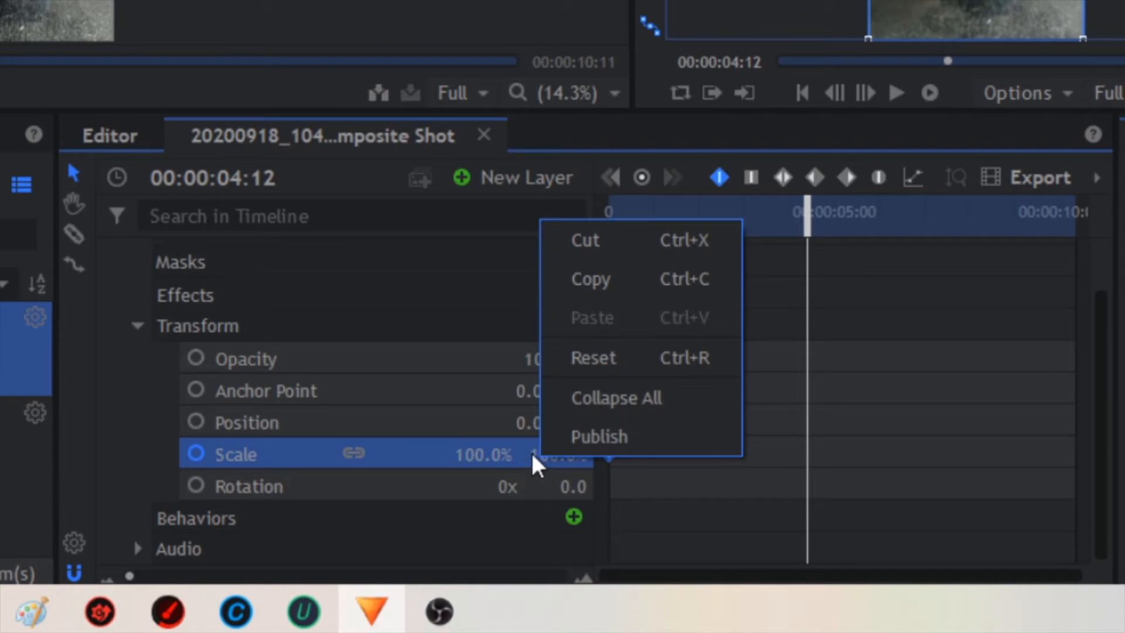
left_click(523, 539)
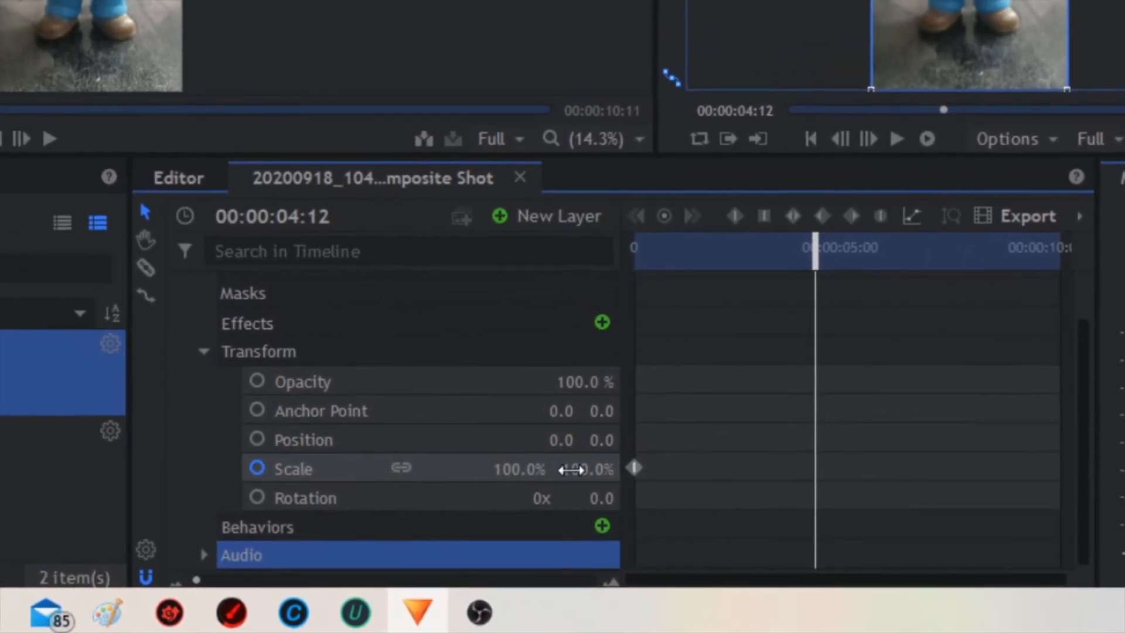
left_click_drag(572, 470, 593, 470)
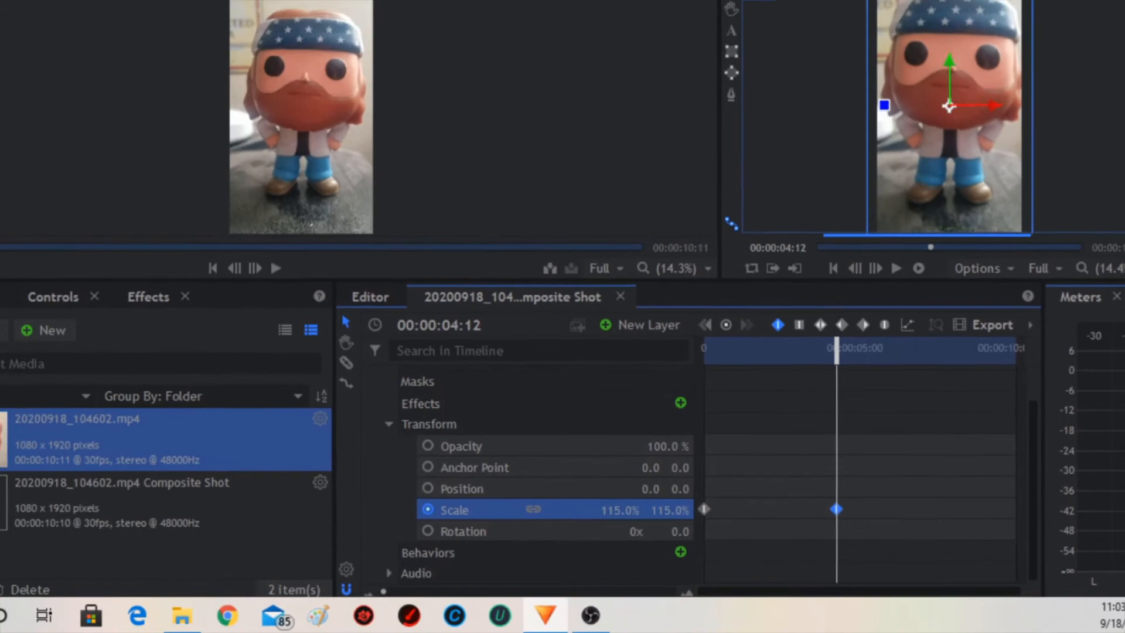
left_click_drag(630, 509, 684, 522)
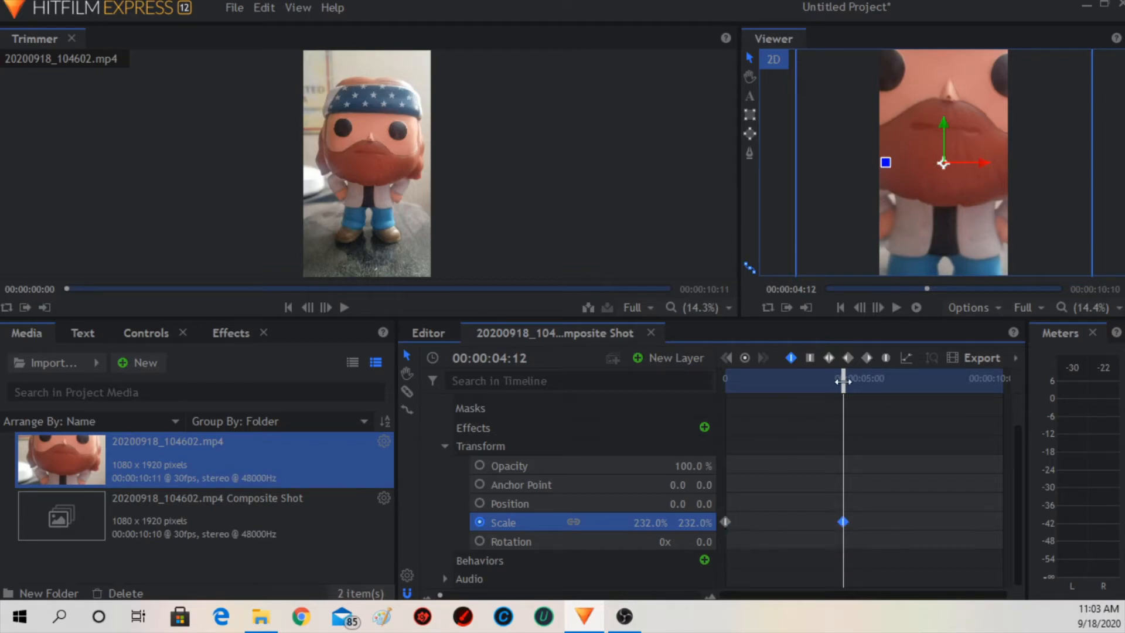
Play the composite shot from the beginning to preview the zoom-in animation, stopping after the second Scale keyframe.
left_click_drag(843, 378, 702, 398)
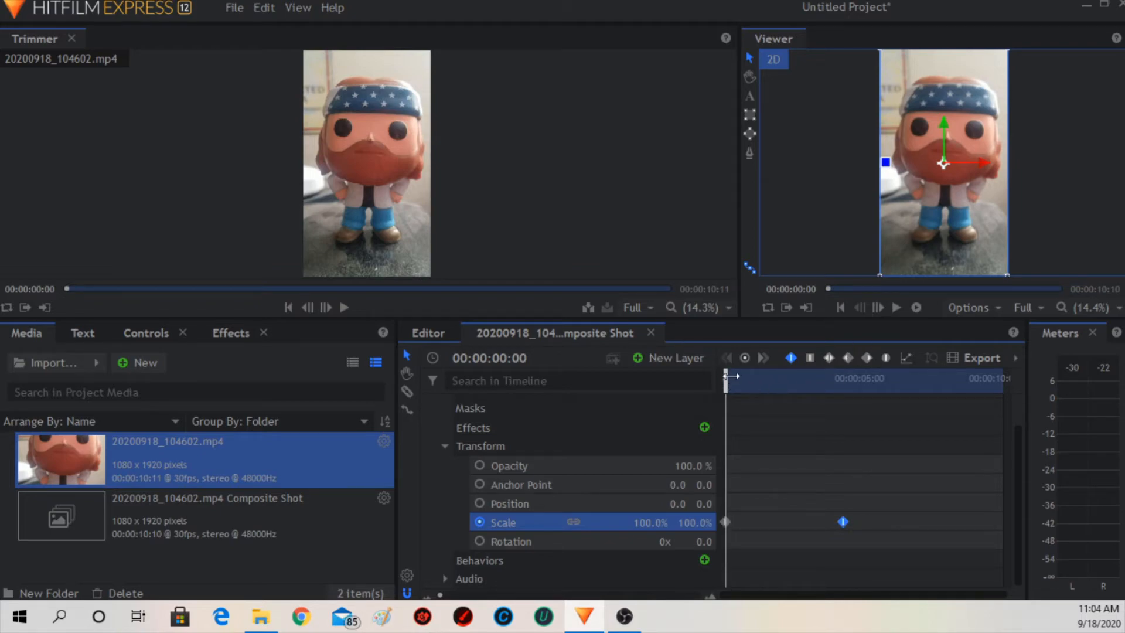
mouse_move(727, 376)
left_mouse_down()
mouse_move(844, 378)
mouse_move(726, 378)
left_mouse_up()
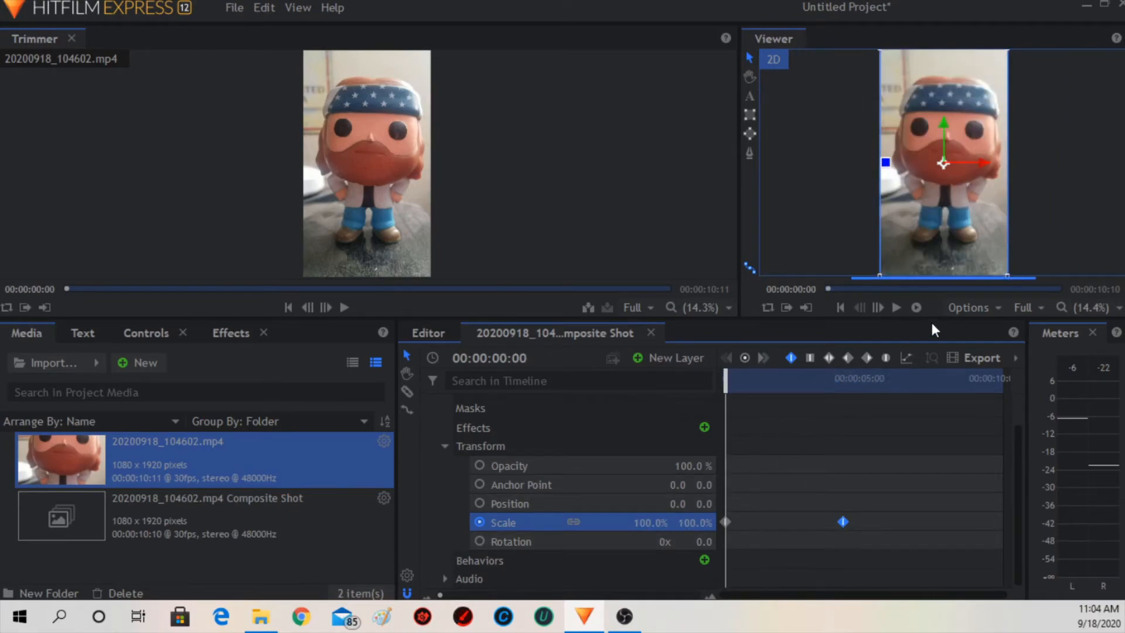
left_click(897, 307)
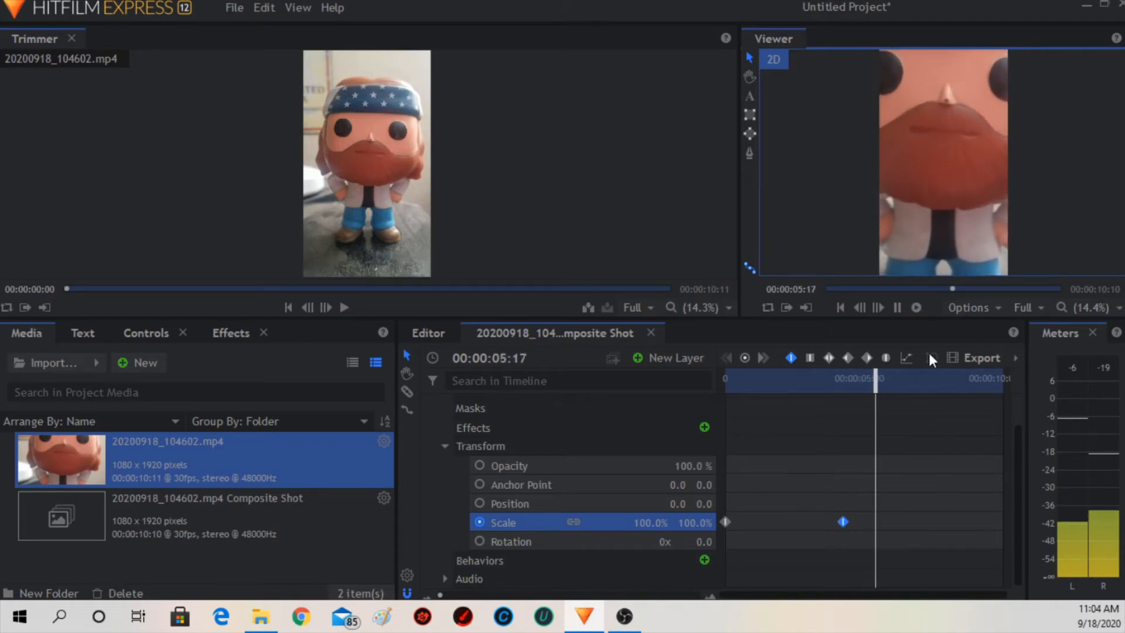
left_click(898, 307)
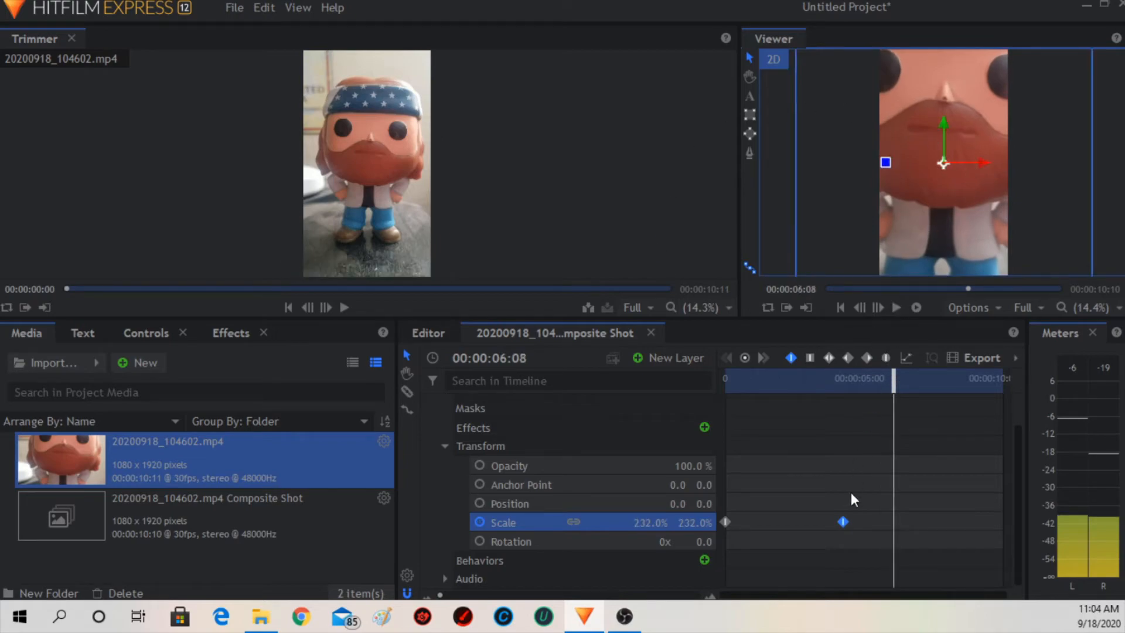
Add a third Scale keyframe at 00:00:10:09 with the media layer scaled back to 100%.
left_click_drag(895, 386, 1003, 381)
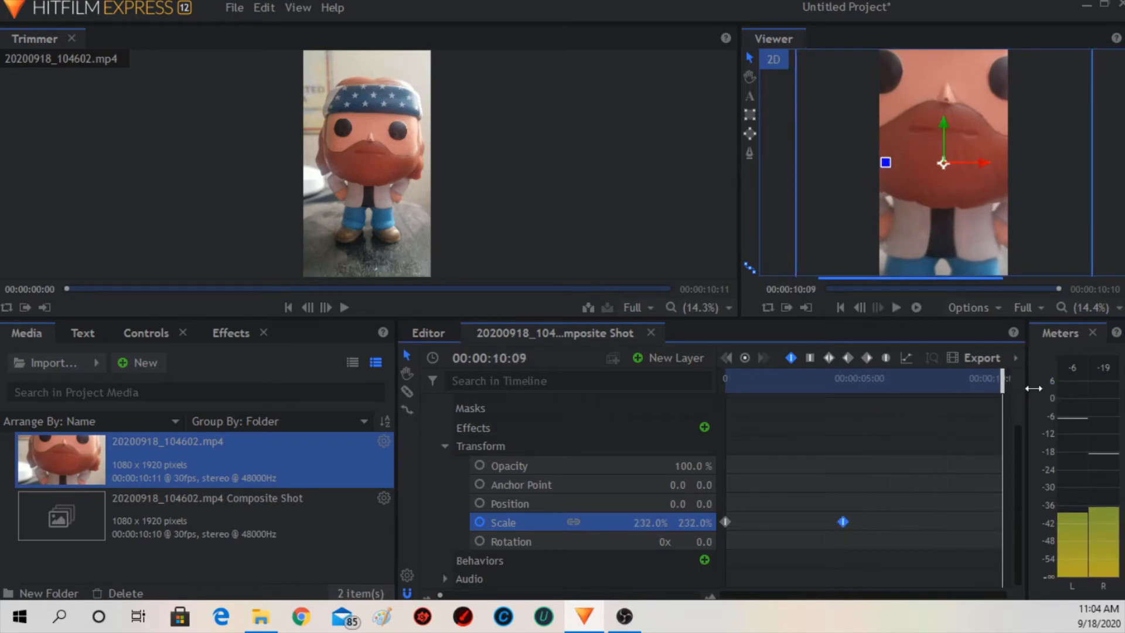
left_click(643, 522)
type("127")
key("Return")
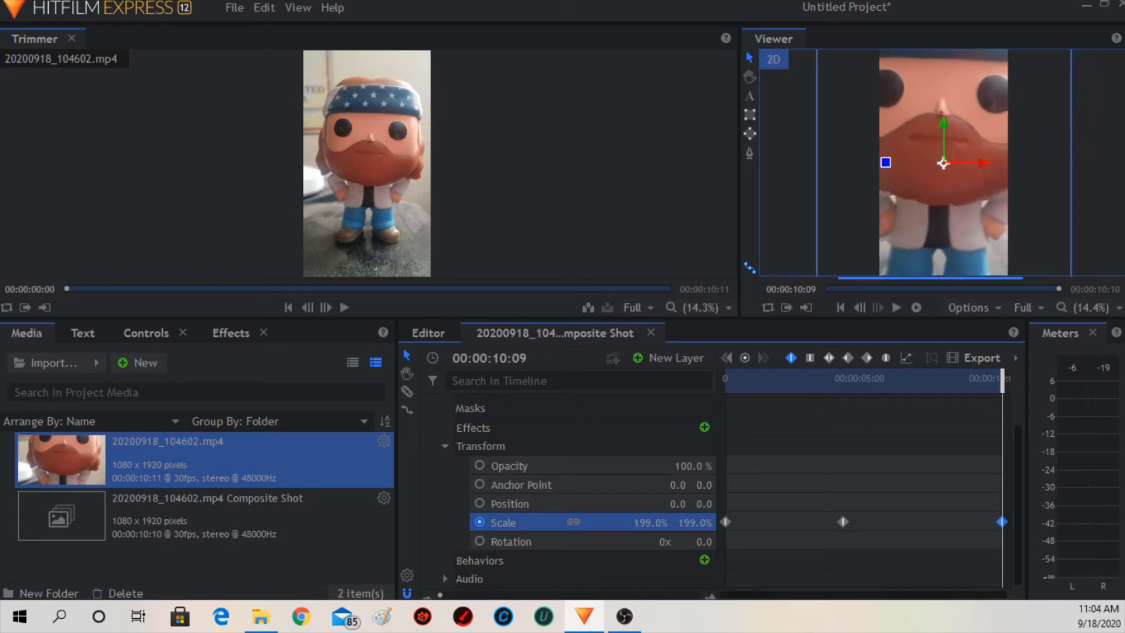
left_click_drag(651, 522, 621, 522)
left_click(994, 517)
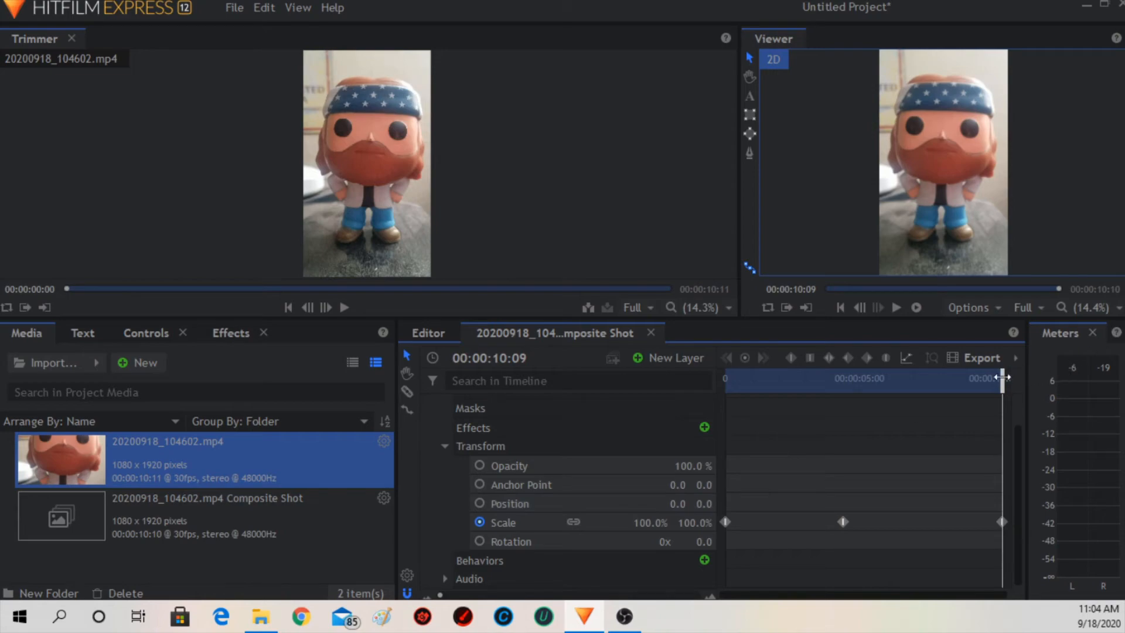
Play the composite shot from the beginning through to its end to preview the zoom in and zoom out.
left_click_drag(1002, 377, 726, 384)
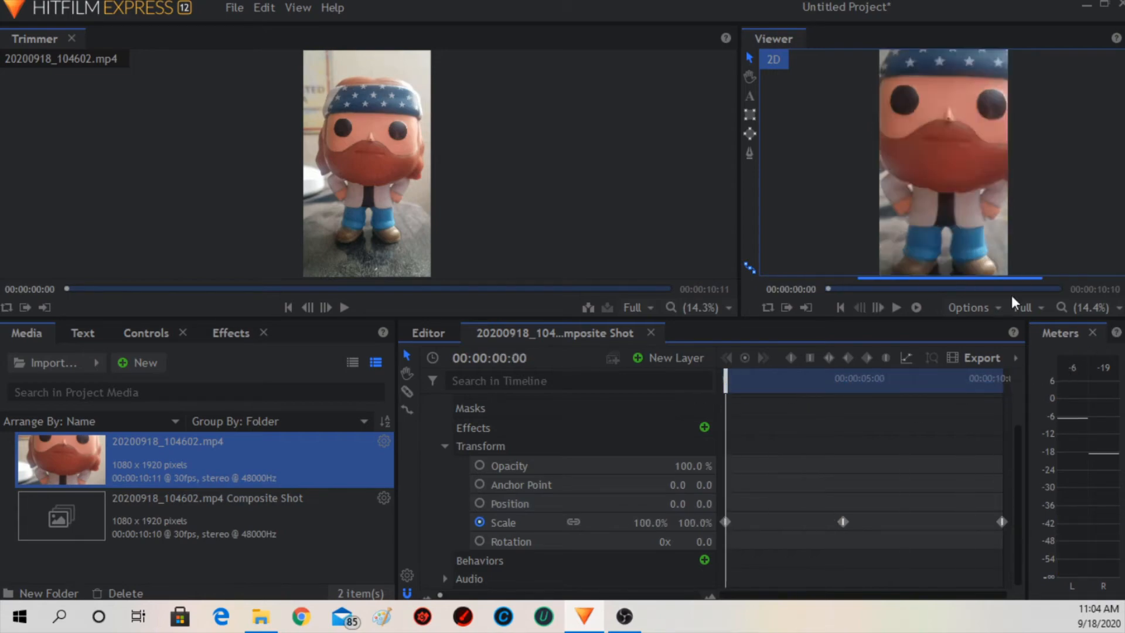
left_click(897, 308)
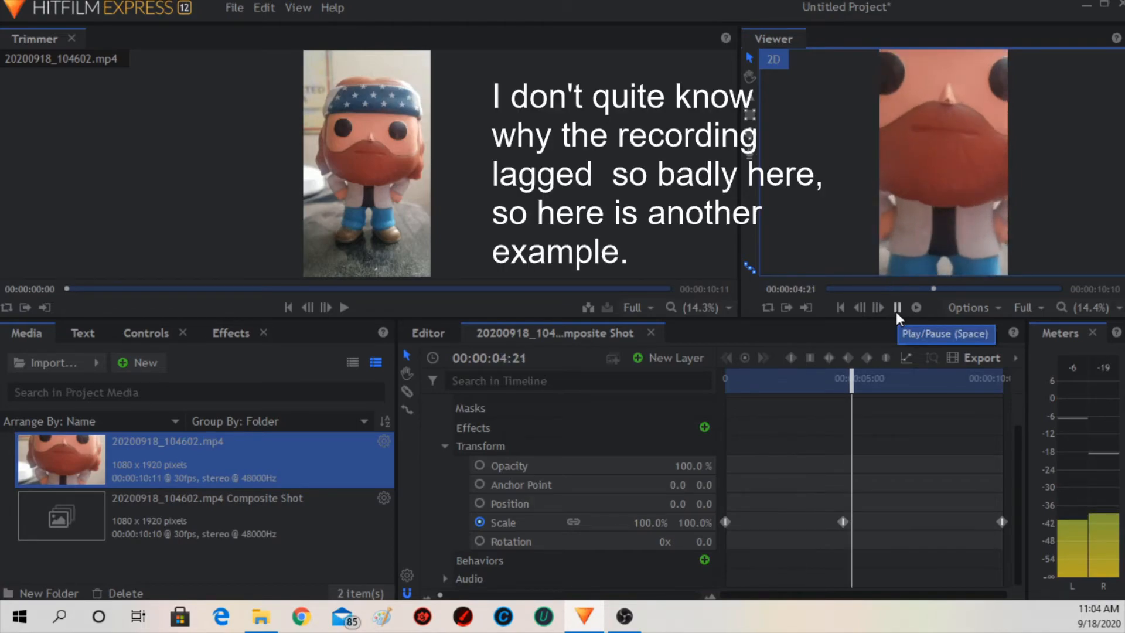
left_click(897, 307)
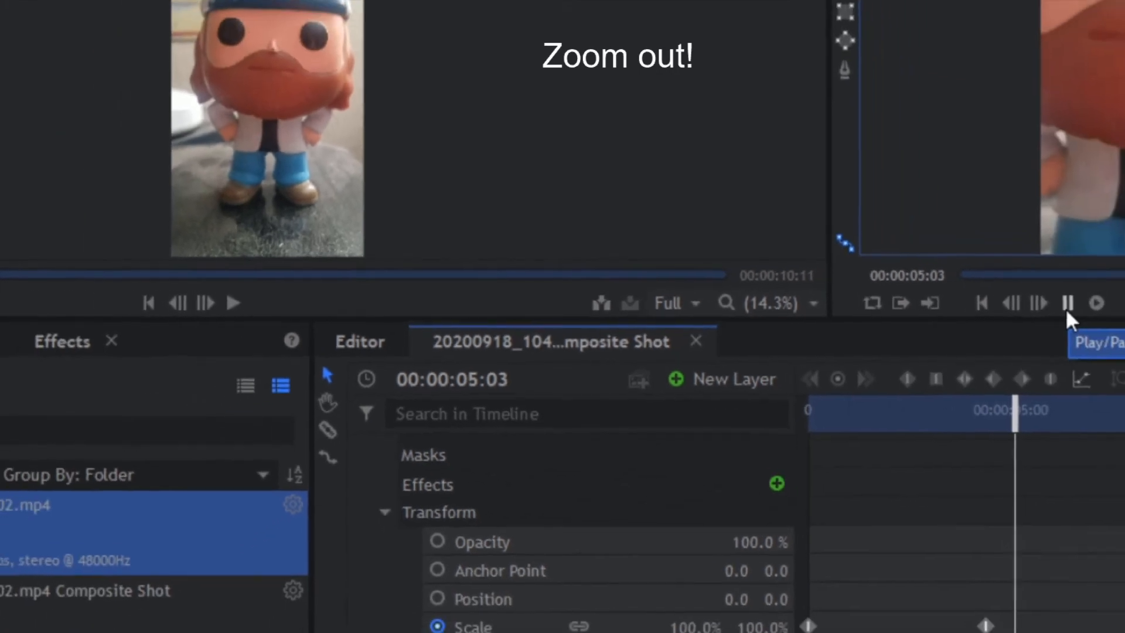
left_click(897, 308)
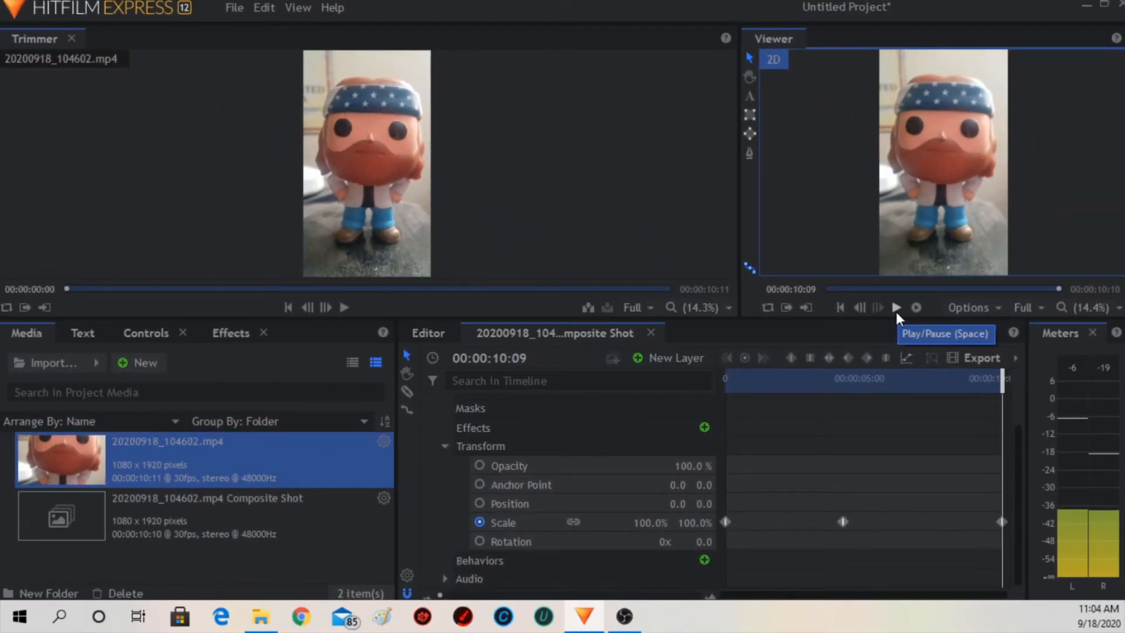
Return to the main editor timeline and play the clip from the start to check the zoom there.
left_click(427, 334)
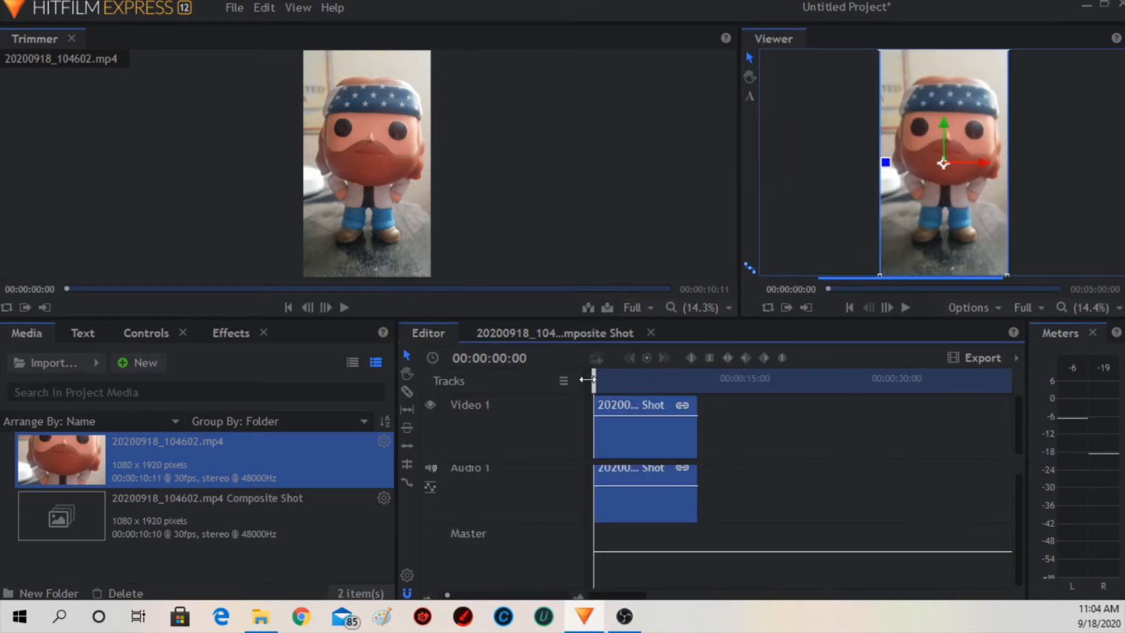
left_click(907, 307)
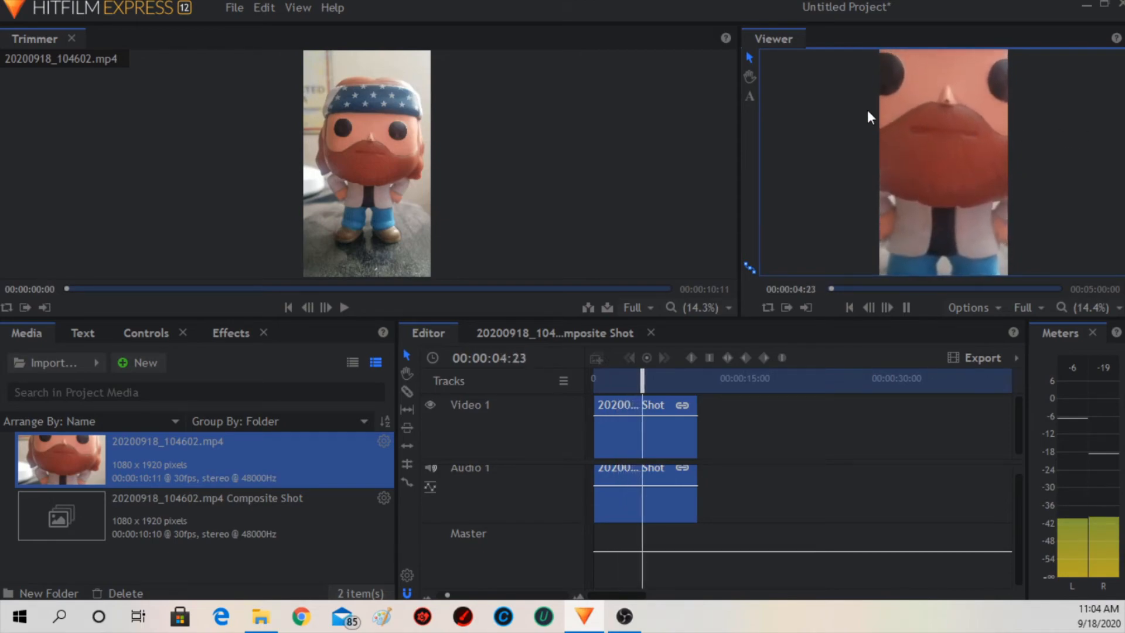
mouse_move(343, 189)
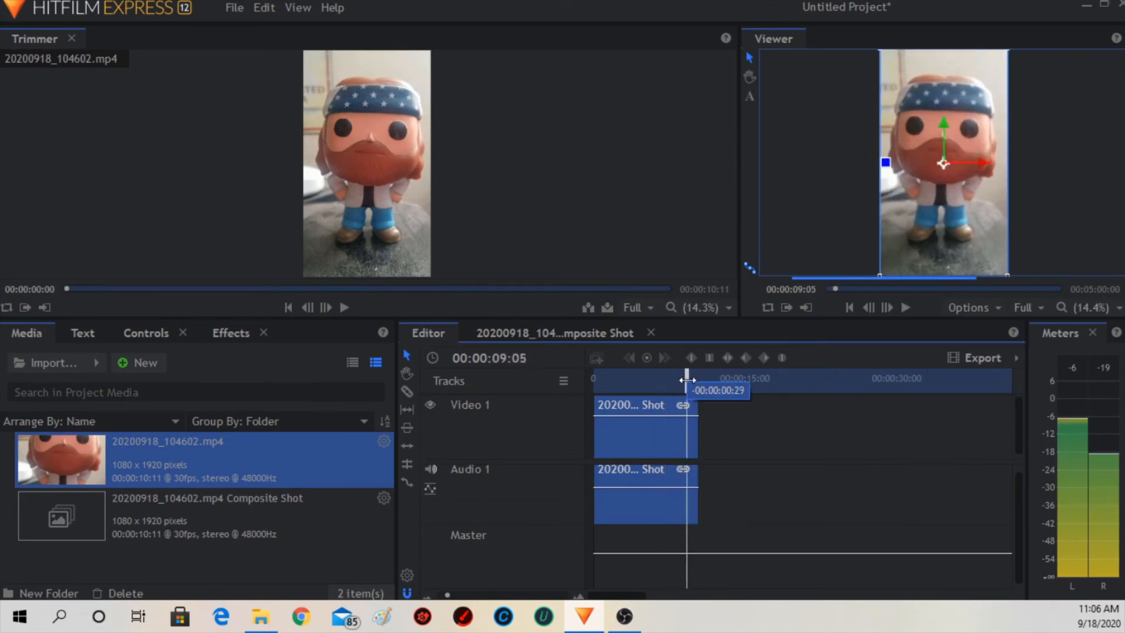
In the composite shot, shift the Twirl effect's second and third Radius keyframes earlier, to about 1 and 2 seconds.
left_click(572, 333)
left_click_drag(867, 537, 747, 540)
left_click_drag(1002, 537, 784, 537)
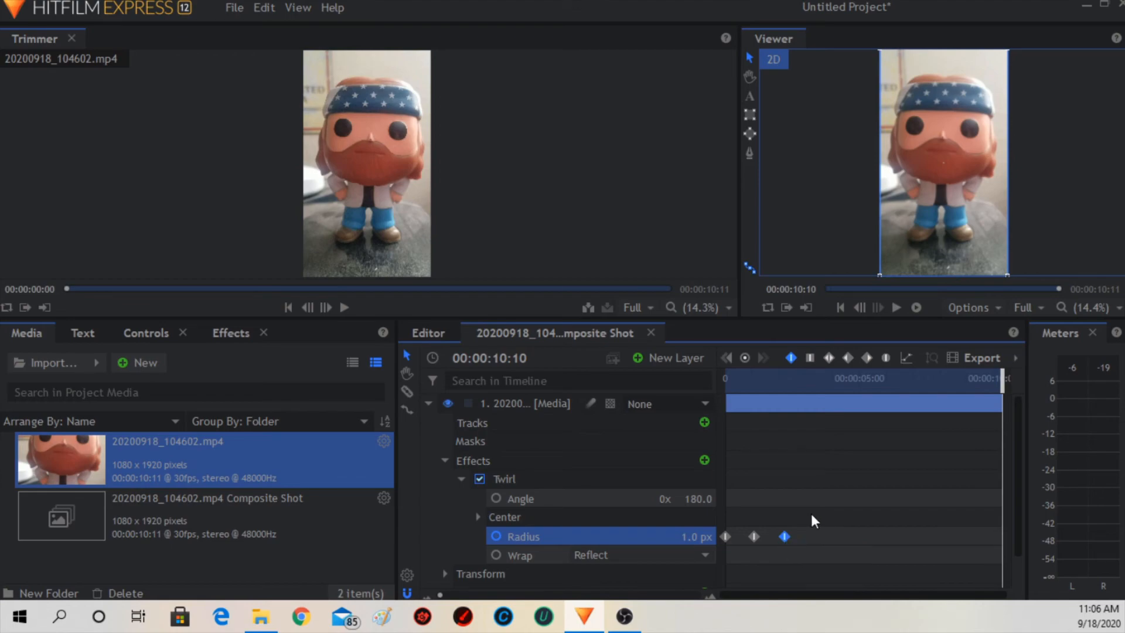
Play the main editor timeline from the start to preview the shortened twirl, stopping after about 3 seconds.
left_click(428, 329)
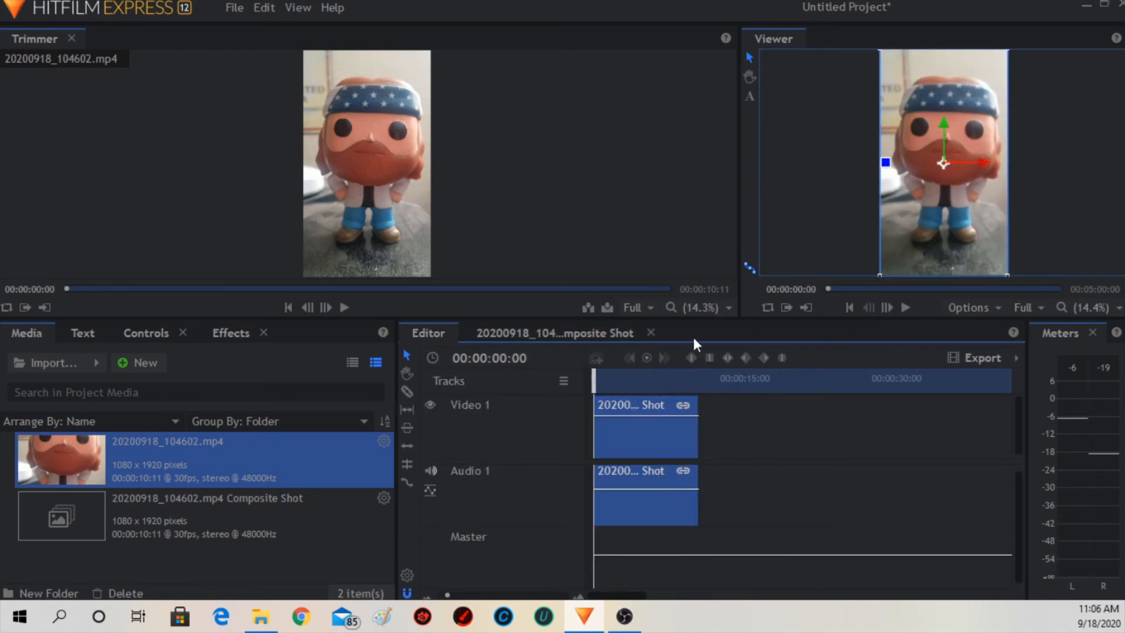
left_click(906, 307)
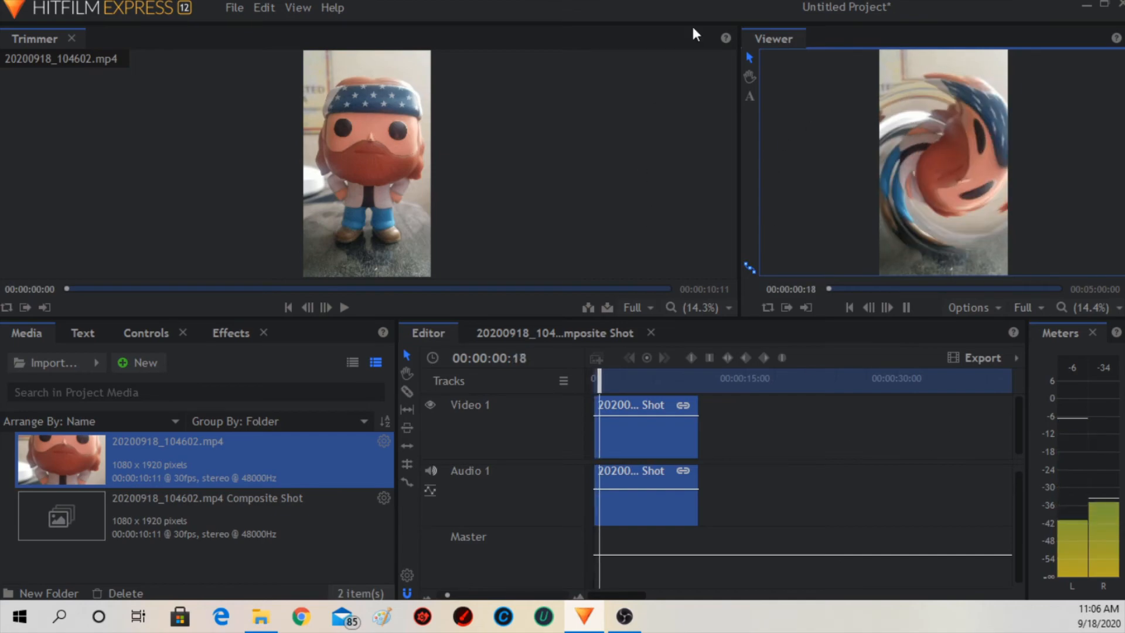
left_click(906, 305)
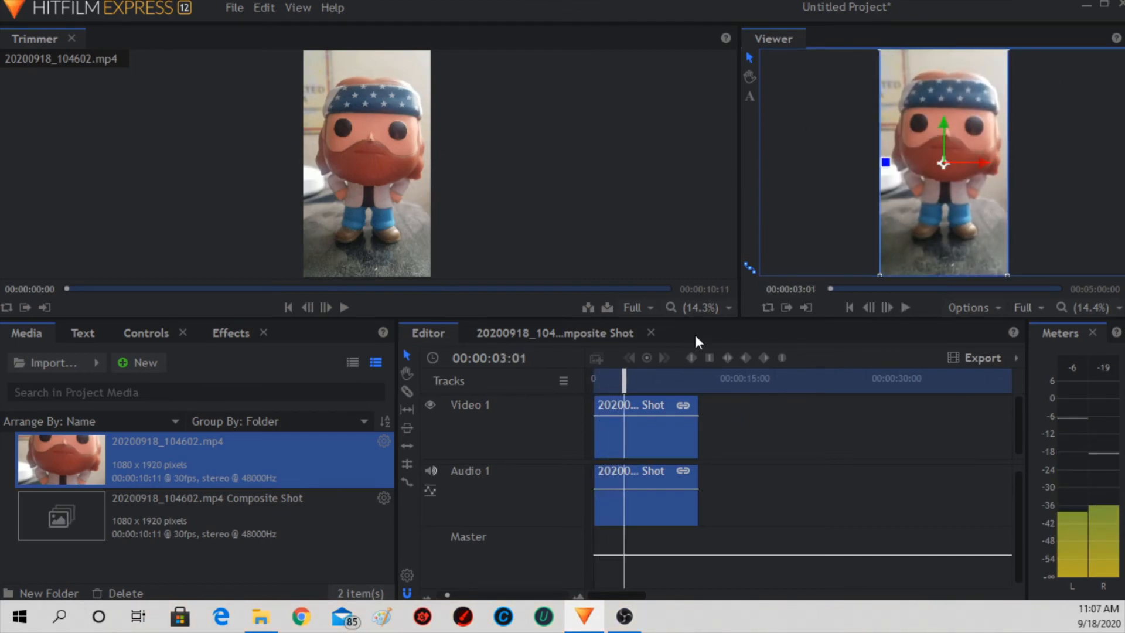